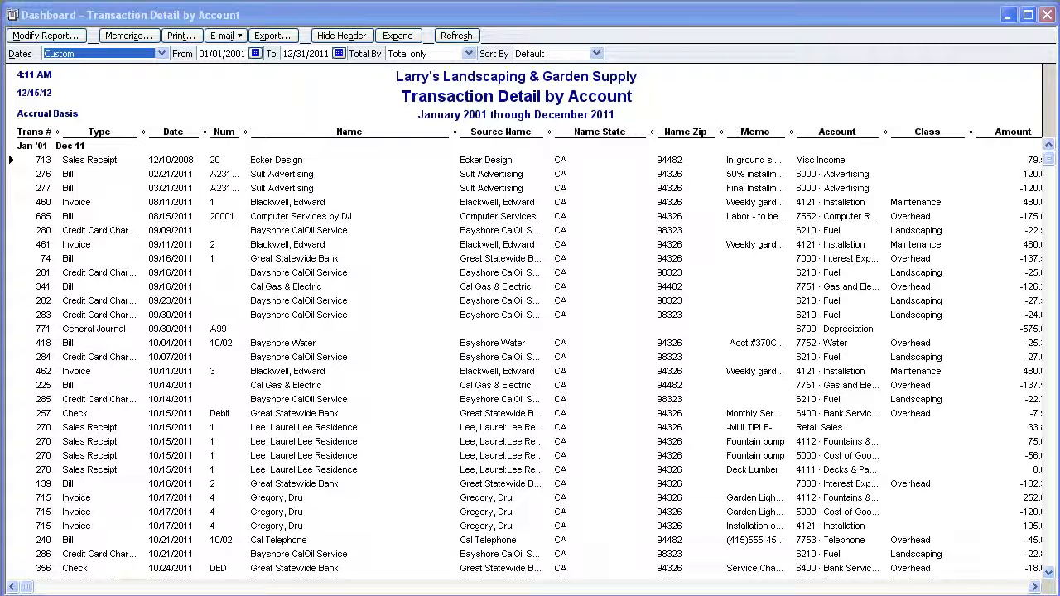
Step: Export the Transaction Detail by Account report to a new Excel workbook, reviewing the advanced export options first
left_click(270, 43)
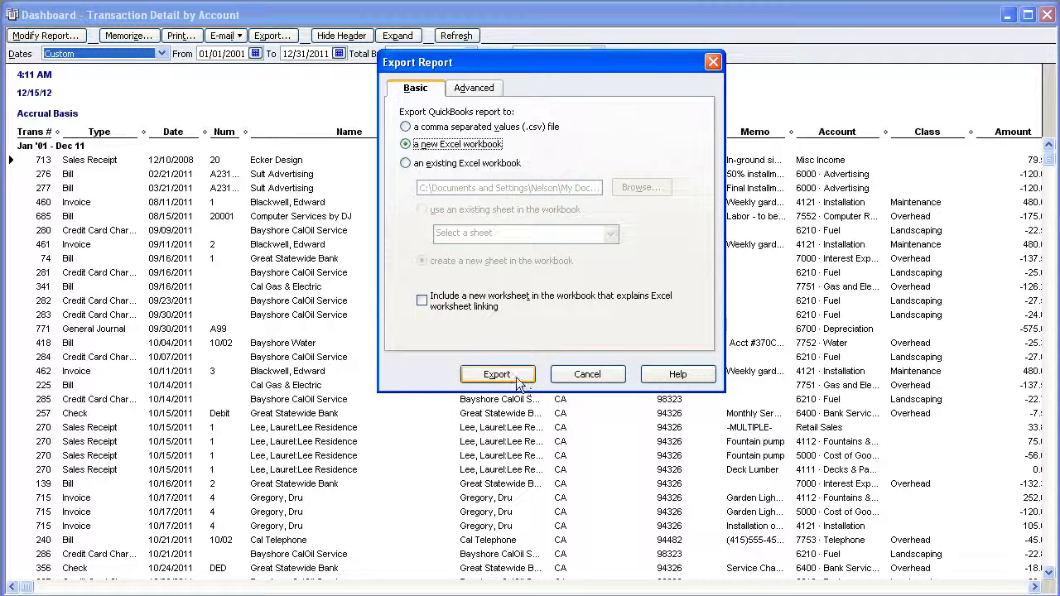
left_click(475, 89)
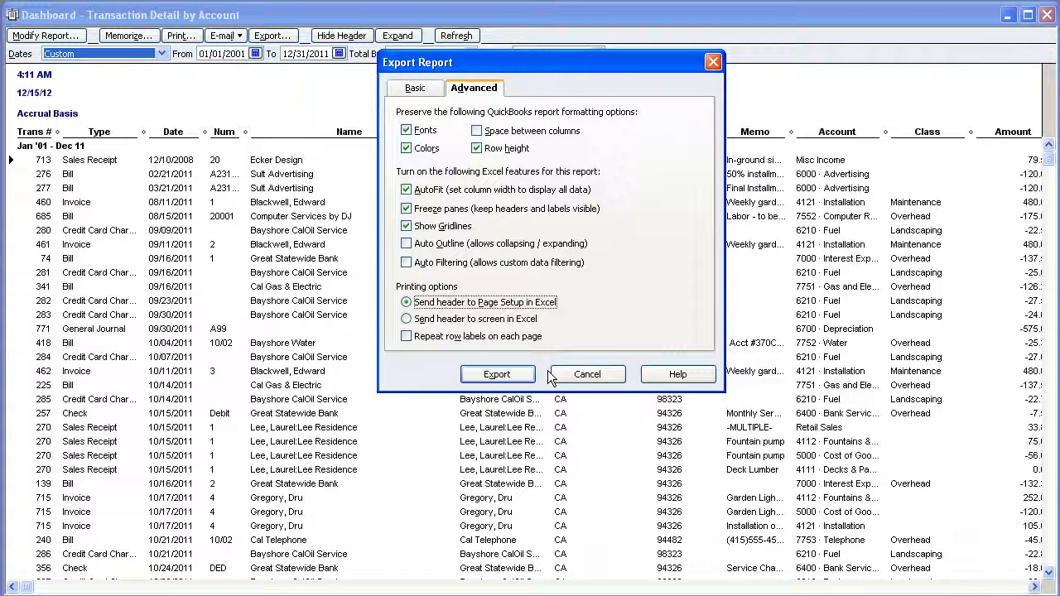
left_click(425, 90)
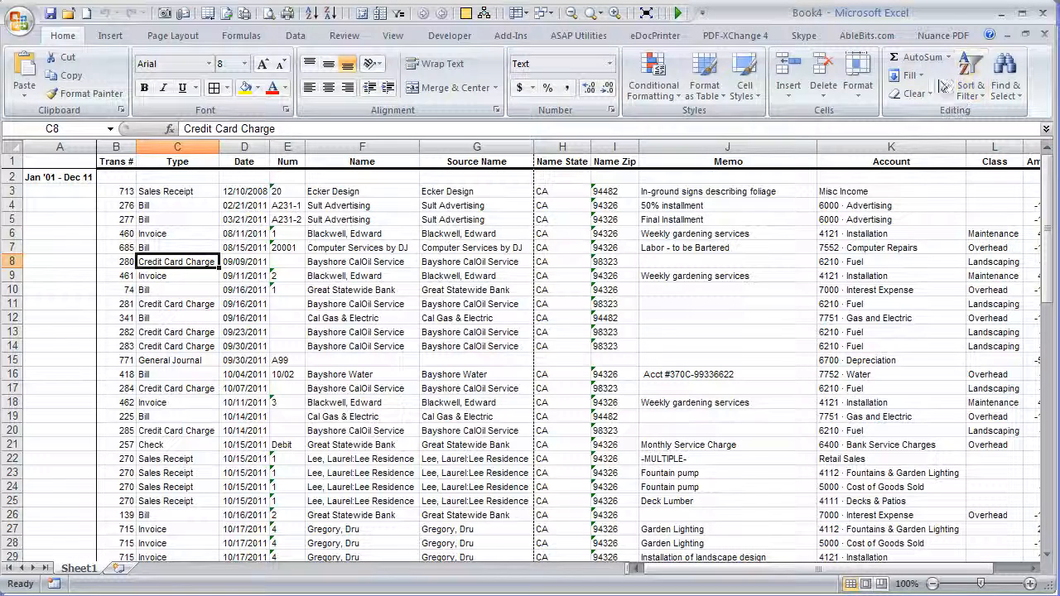
Step: Examine the extent of the exported data and the entries in column A, from the first row to the last
left_click(60, 183)
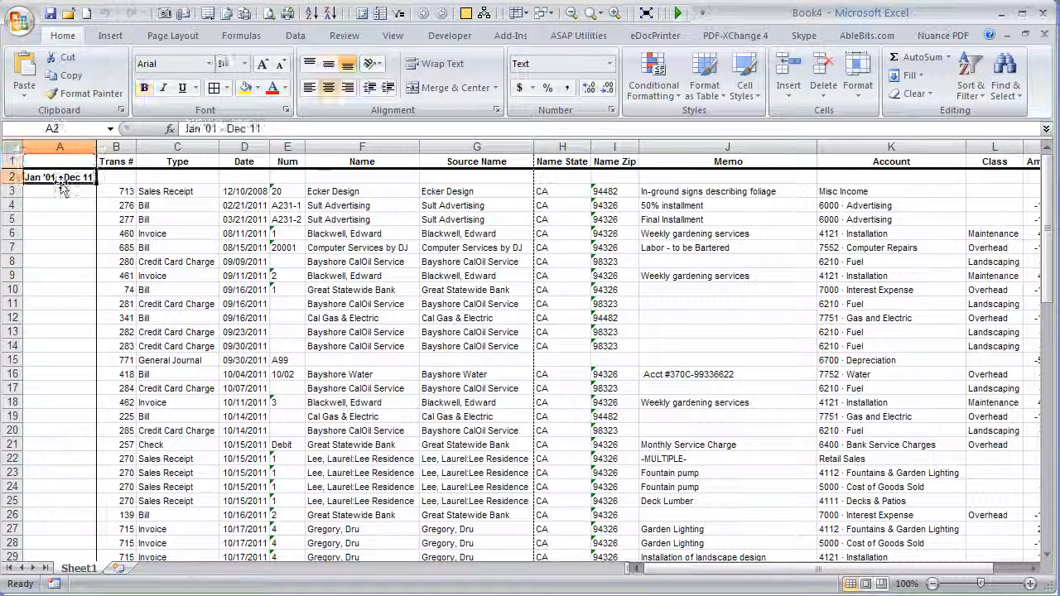
key("ctrl+End")
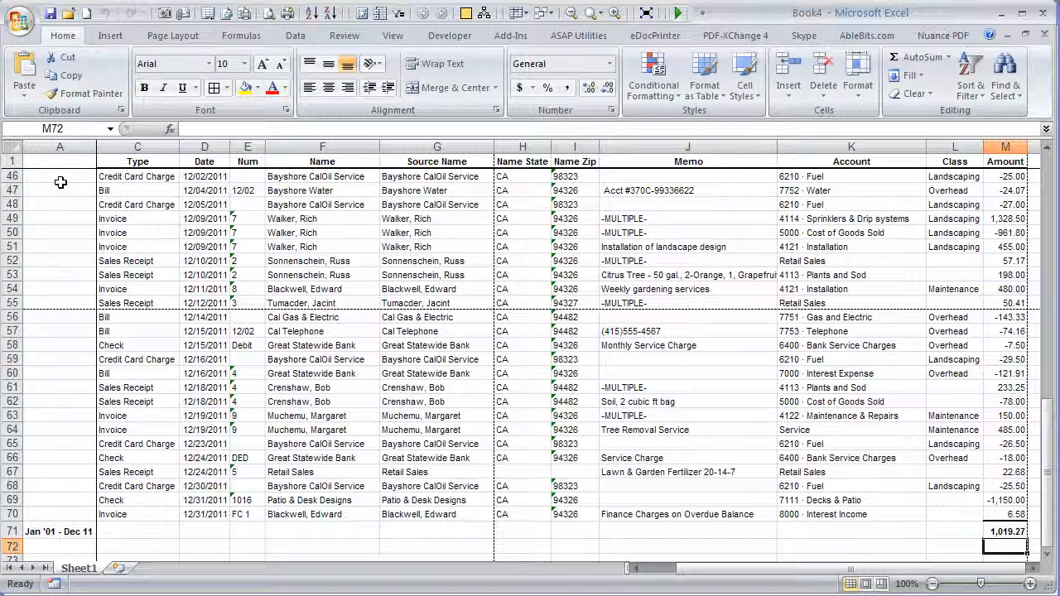
key("ctrl+Home")
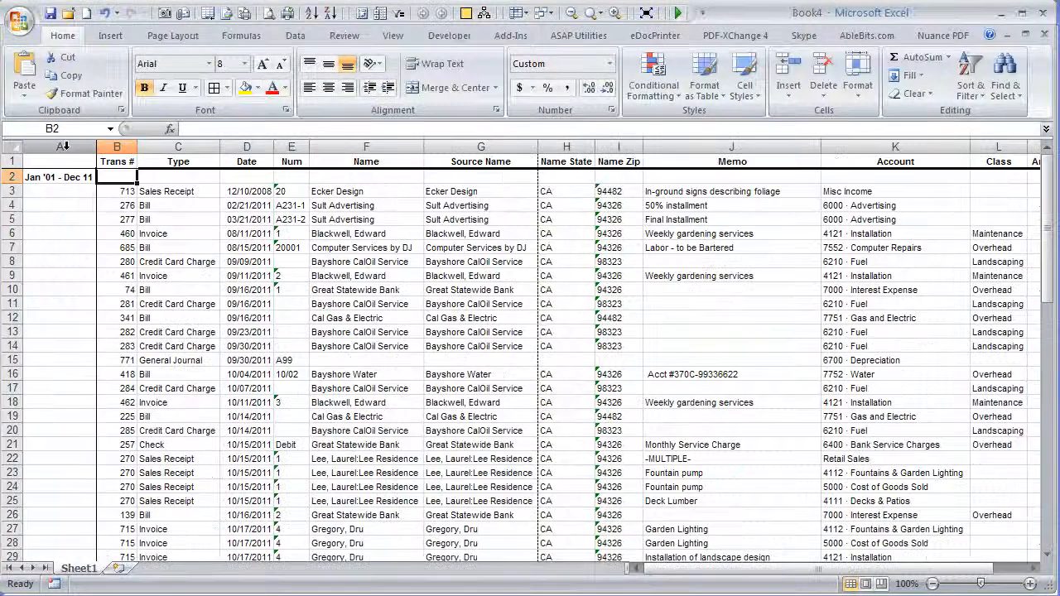
left_click(65, 147)
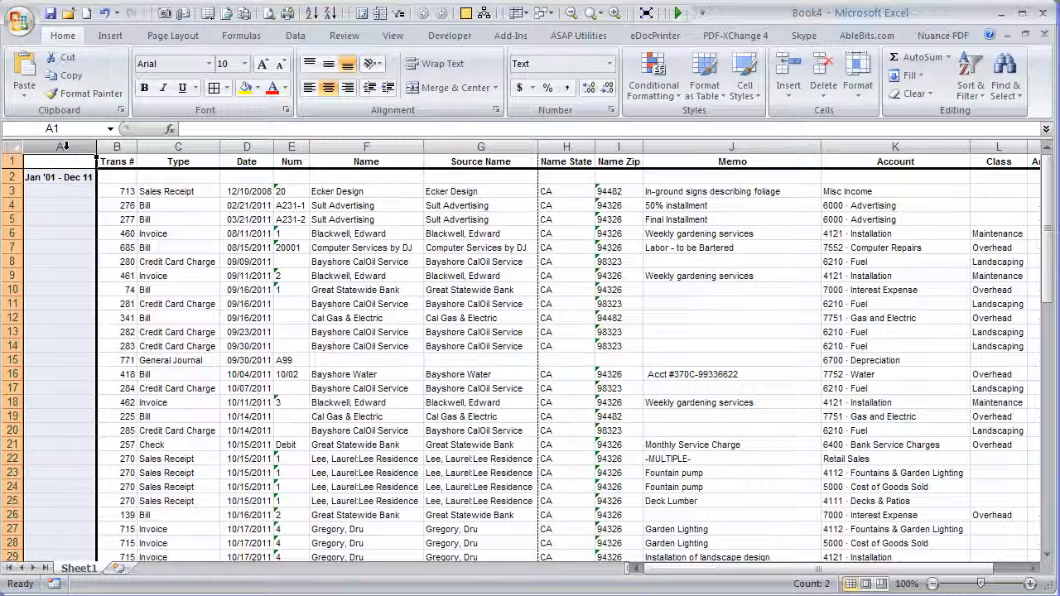
key("Down")
key("ctrl+Down")
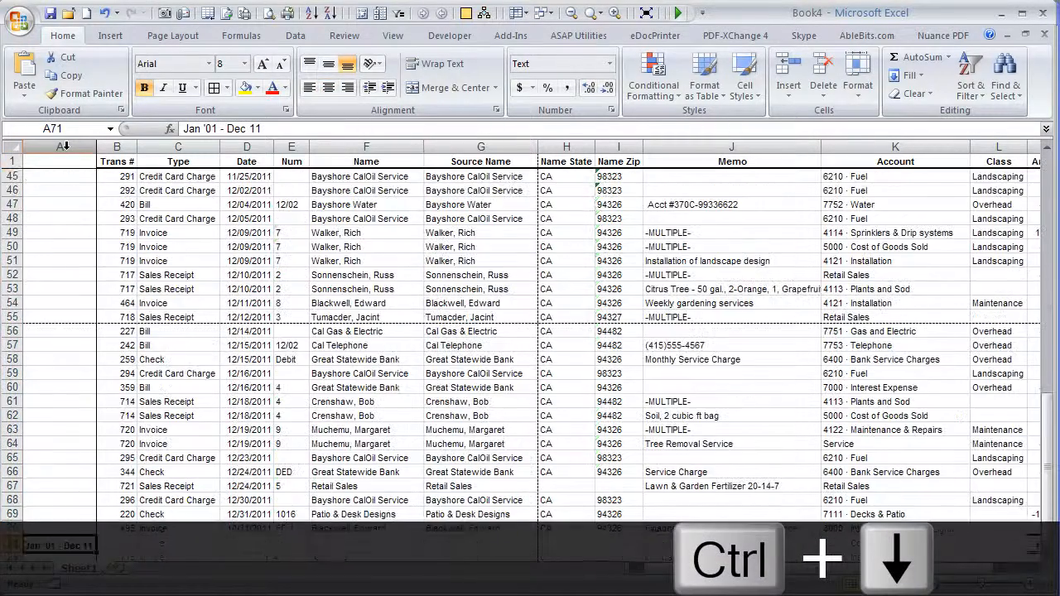
key("ctrl+Up")
key("ctrl+Down")
key("ctrl+Down")
key("ctrl+Up")
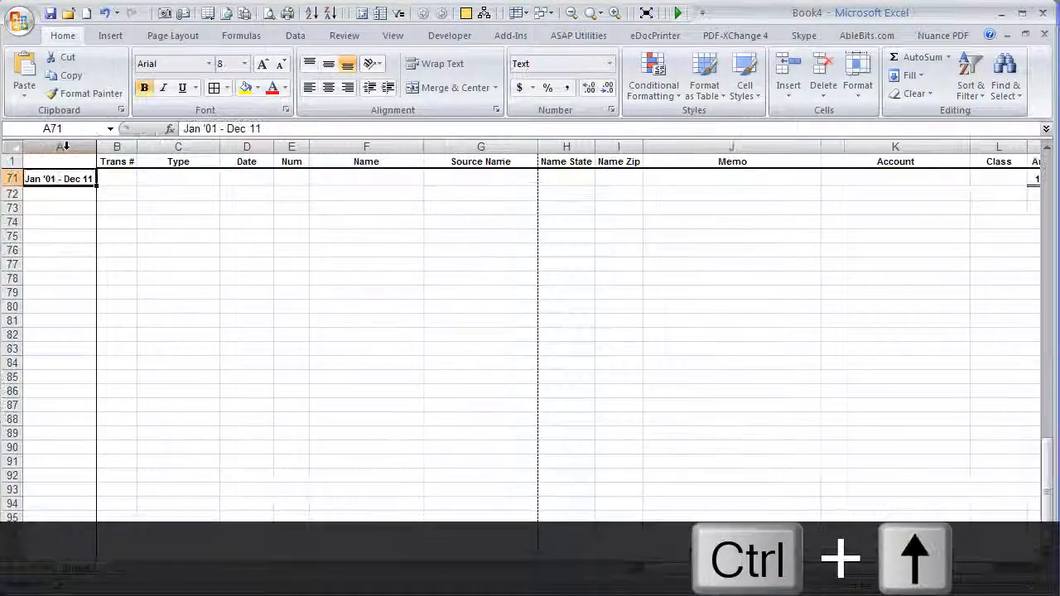
key("ctrl+Up")
key("ctrl+Up")
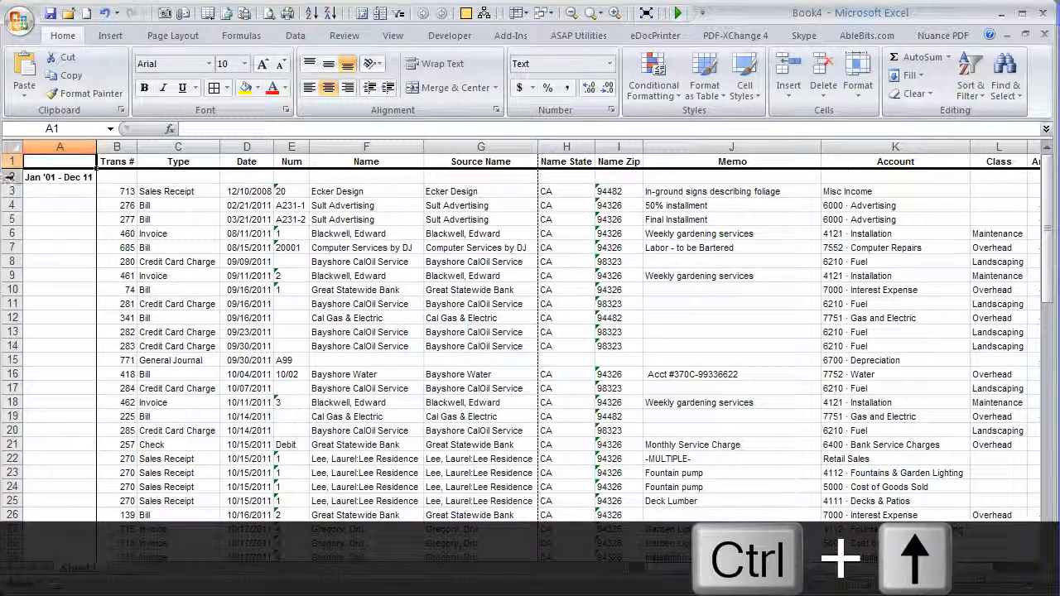
Step: Delete column A, which holds only the date-range labels
left_click(50, 147)
key("ctrl+minus")
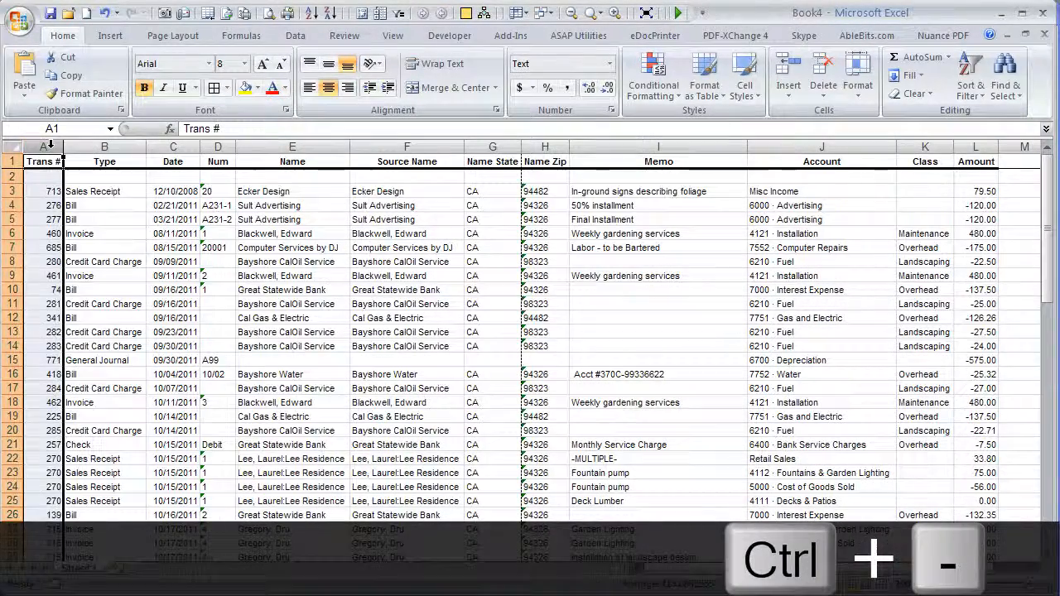
key("Down")
key("Up")
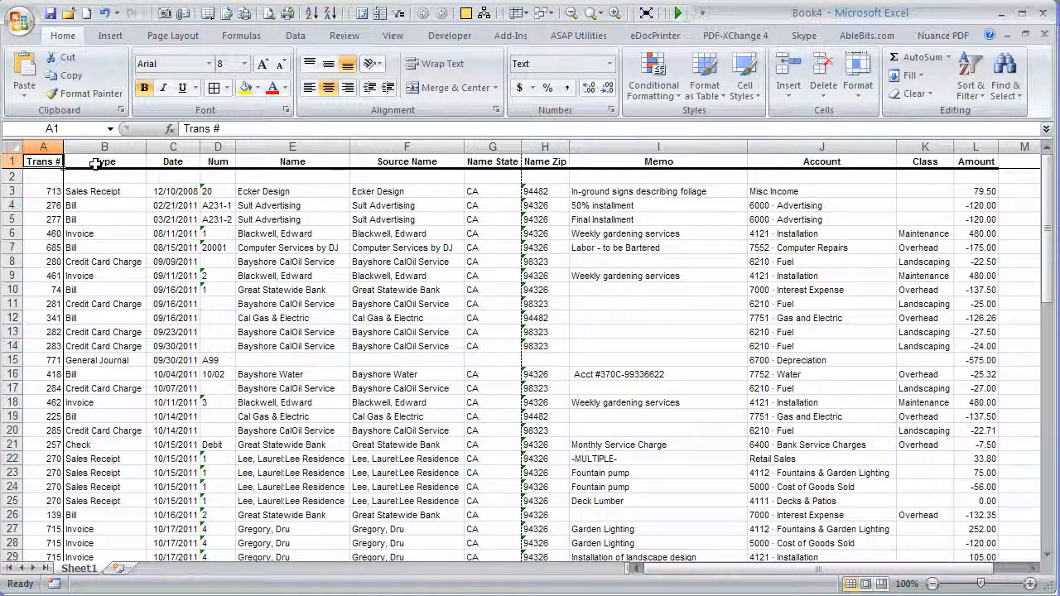
Step: Examine the header row from Trans # through to Amount and the sheet's last column
key("ctrl+Right")
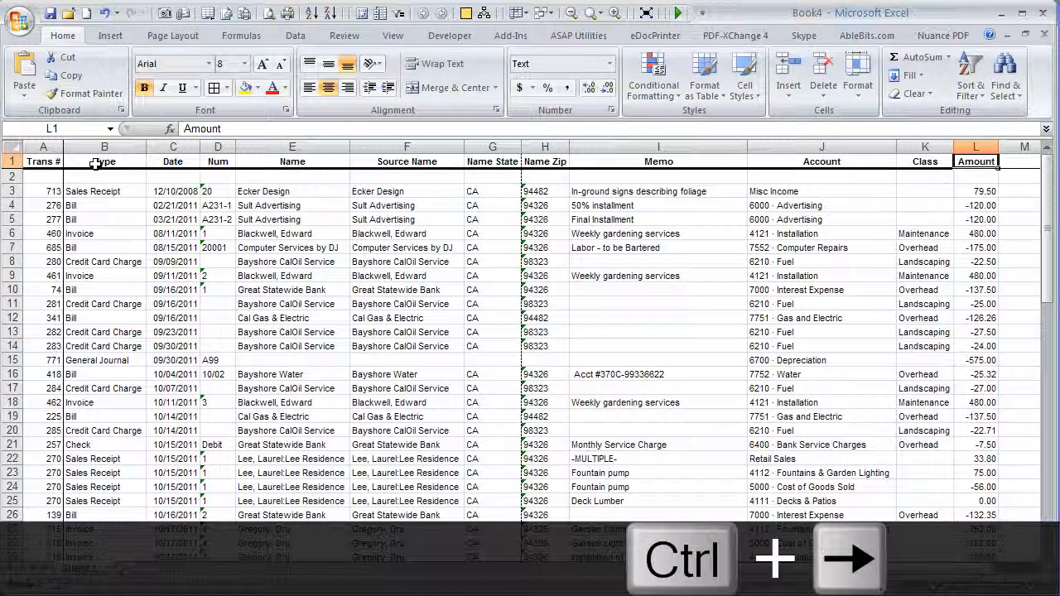
key("ctrl+Left")
key("ctrl+Right")
key("ctrl+Left")
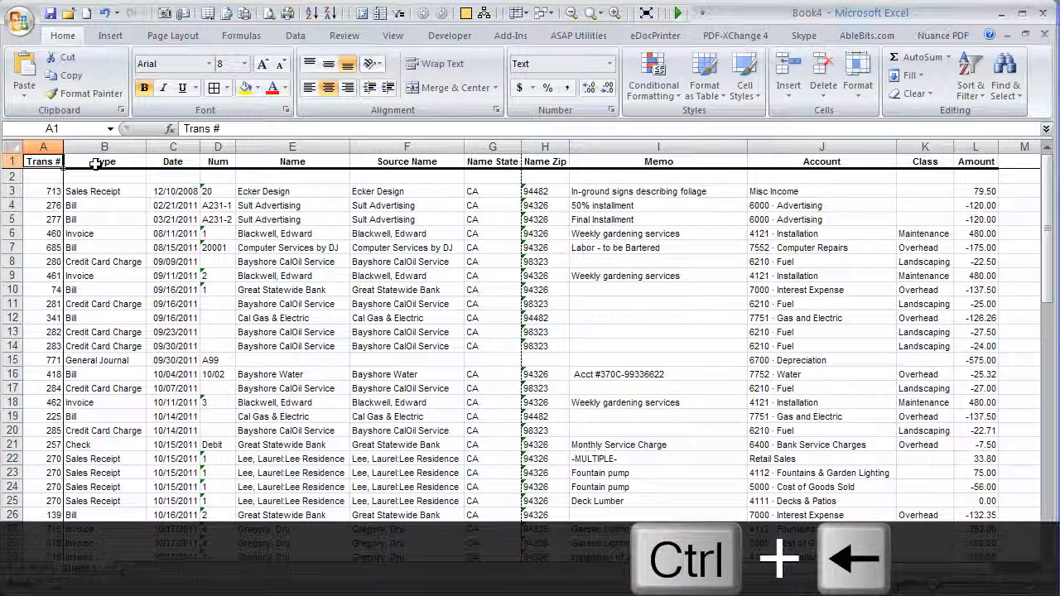
key("ctrl+Right")
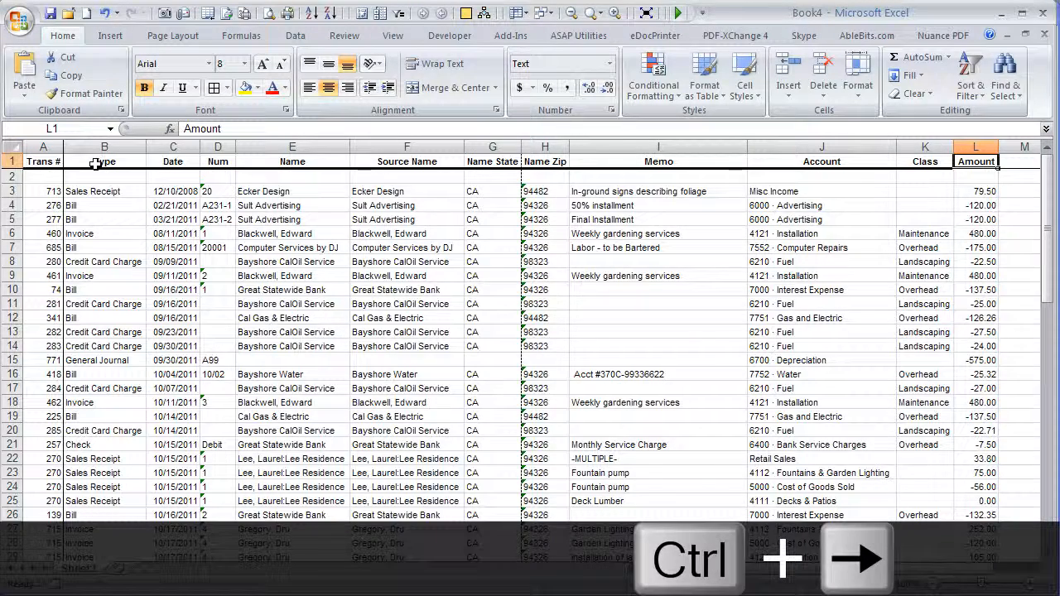
key("ctrl+Right")
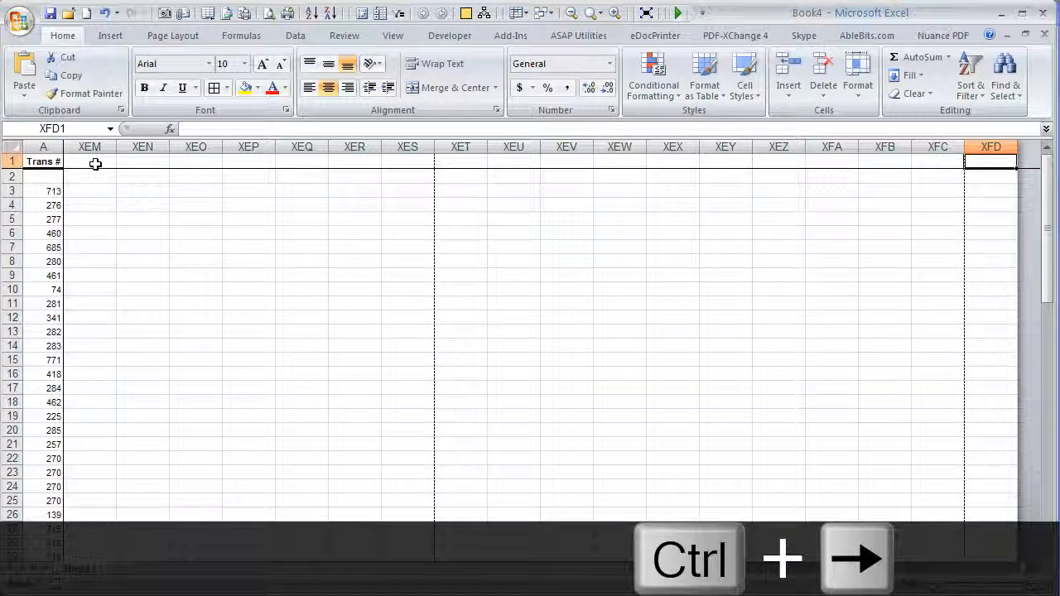
key("ctrl+Left")
key("ctrl+Left")
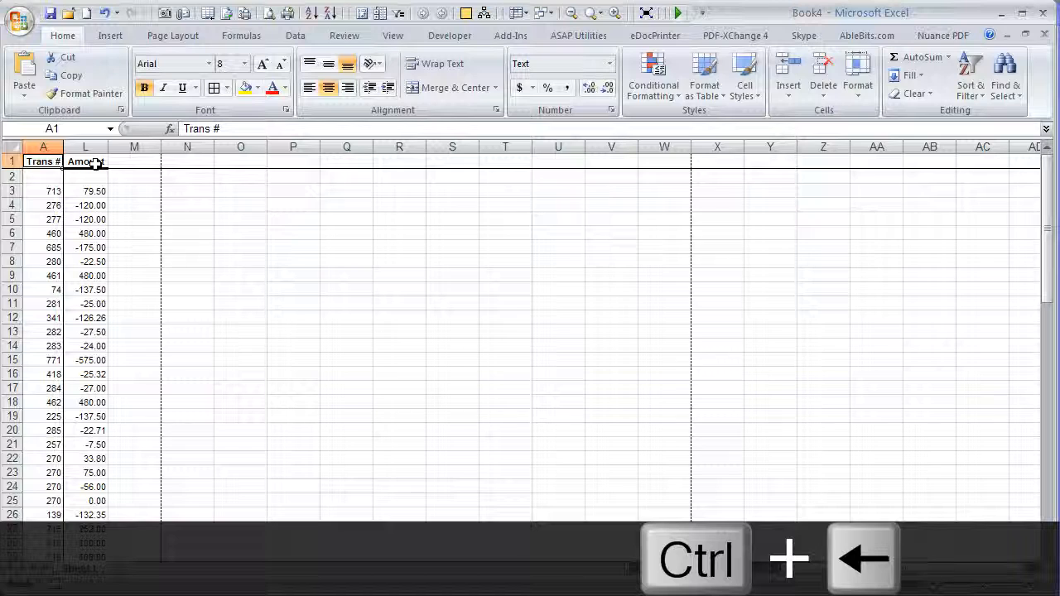
key("Down")
key("Up")
key("Down")
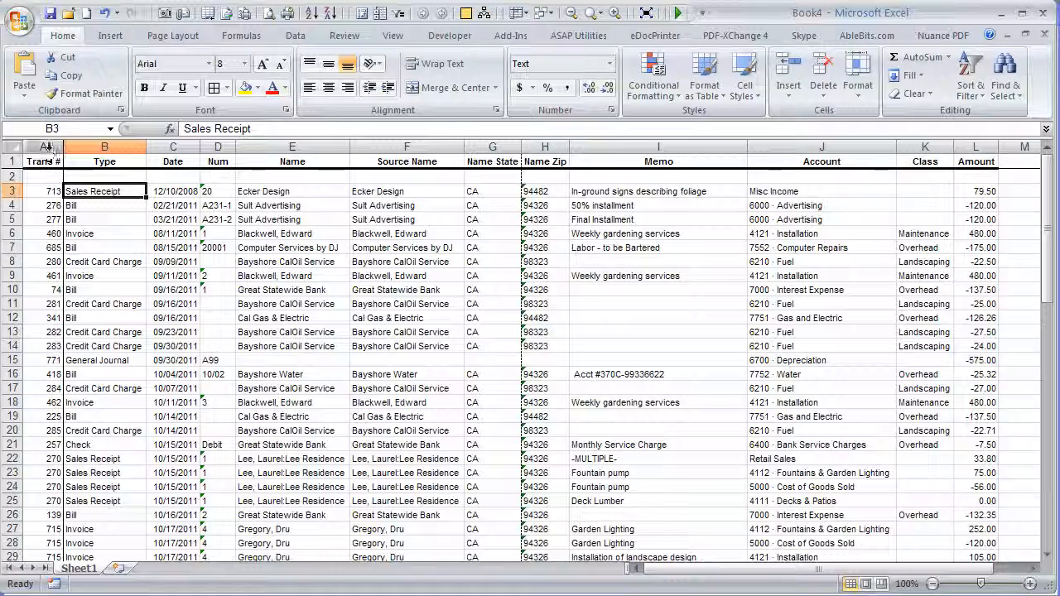
Step: Insert a new column before Trans # and give it the header SEQ
left_click(49, 148)
key("ctrl+plus")
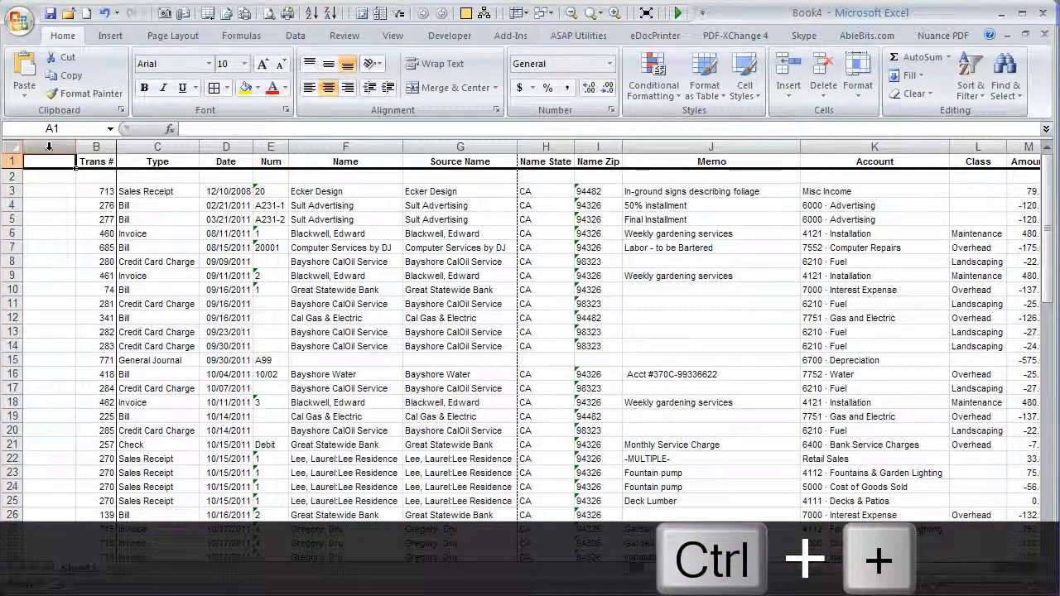
type("SEQ")
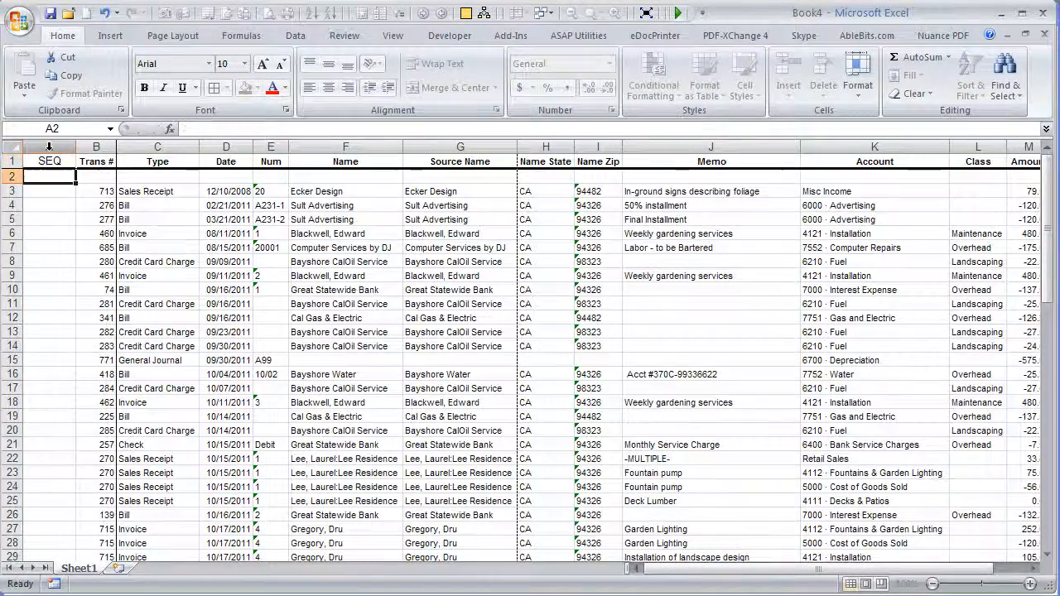
key("Return")
Step: Start the sequence with 1 in A2 and the formula =+A2+1 in A3
type("1")
key("Return")
type("+A2+")
key("Up")
type("+1")
key("ctrl+Return")
Step: Copy the formula in A3 down the SEQ column through row 72
key("ctrl+c")
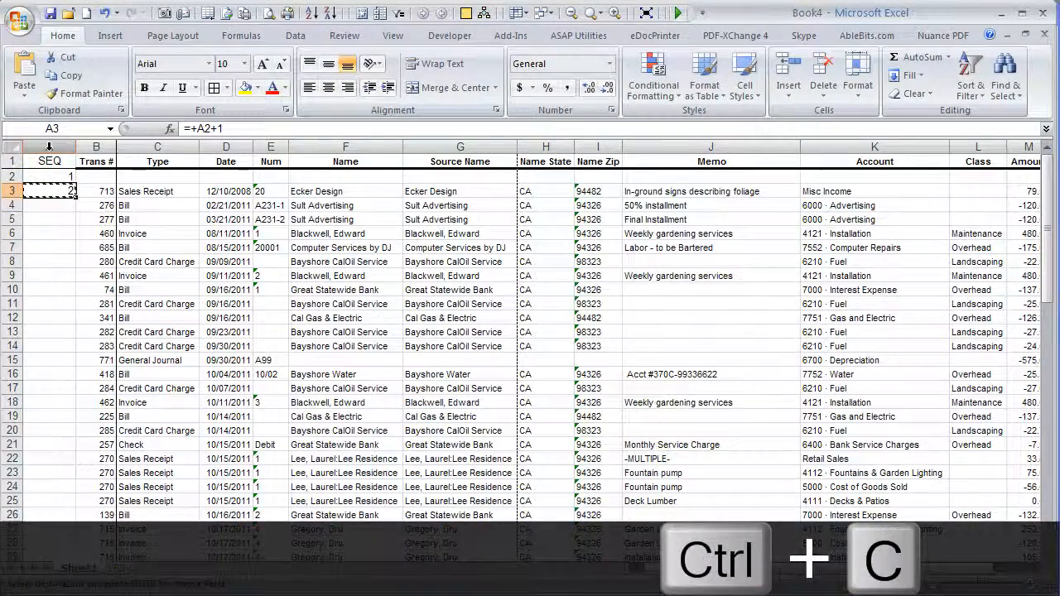
key("ctrl+Down")
key("Right")
key("ctrl+Up")
key("Left")
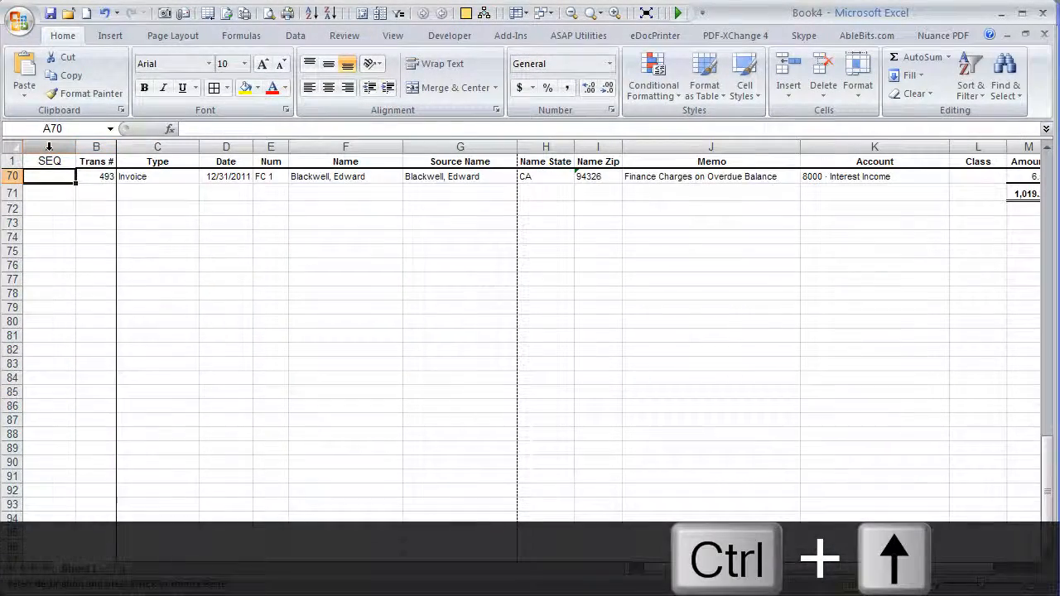
key("Down")
key("ctrl+End")
key("ctrl+Left")
key("ctrl+shift+Up")
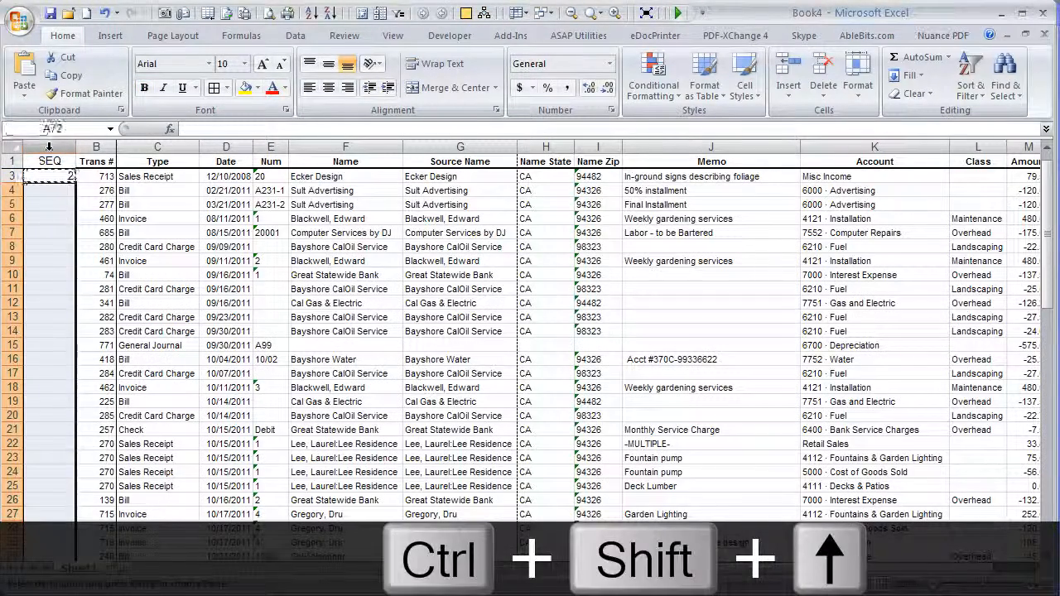
key("ctrl+v")
key("ctrl+Up")
key("Down")
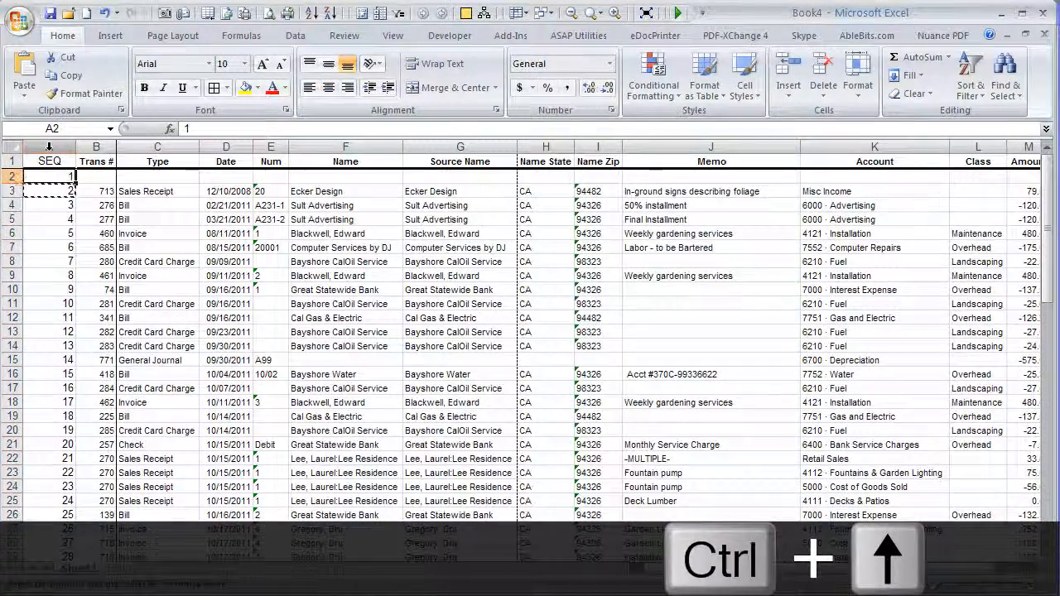
Step: Examine the end of the SEQ column and the last row across to the Amount column
key("ctrl+Down")
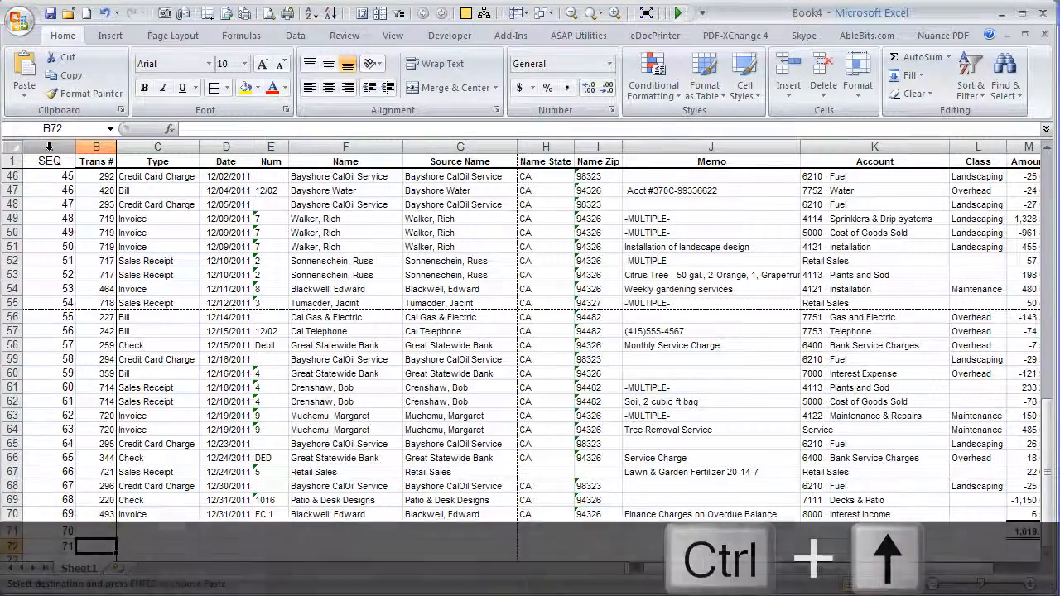
key("Right")
key("Right")
key("Right")
key("Right")
key("Right")
key("Right")
key("Right")
key("Right")
key("Right")
key("Right")
key("Right")
key("Right")
key("Right")
key("ctrl+Left")
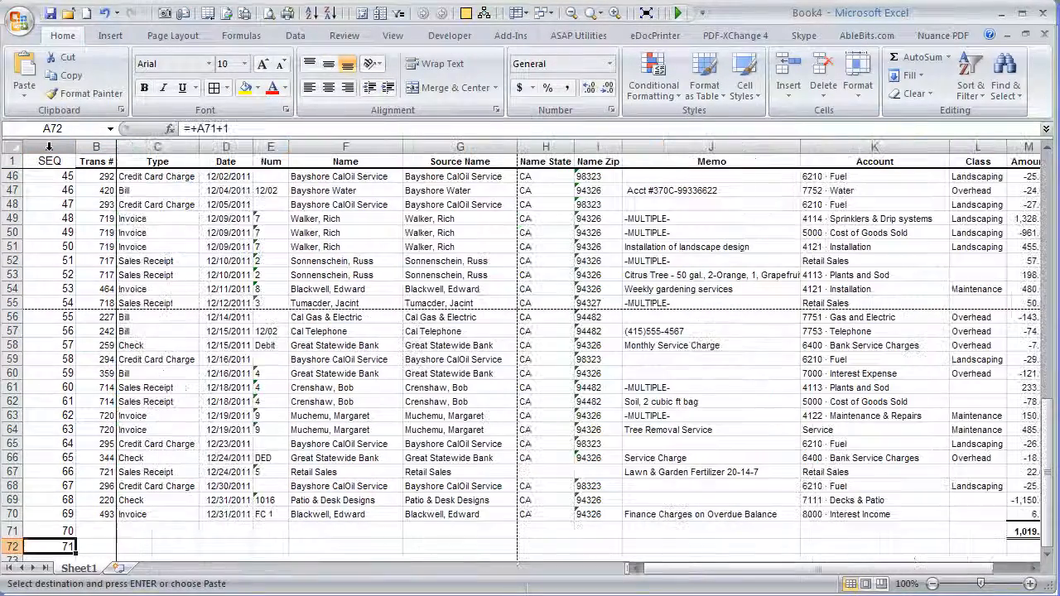
key("Up")
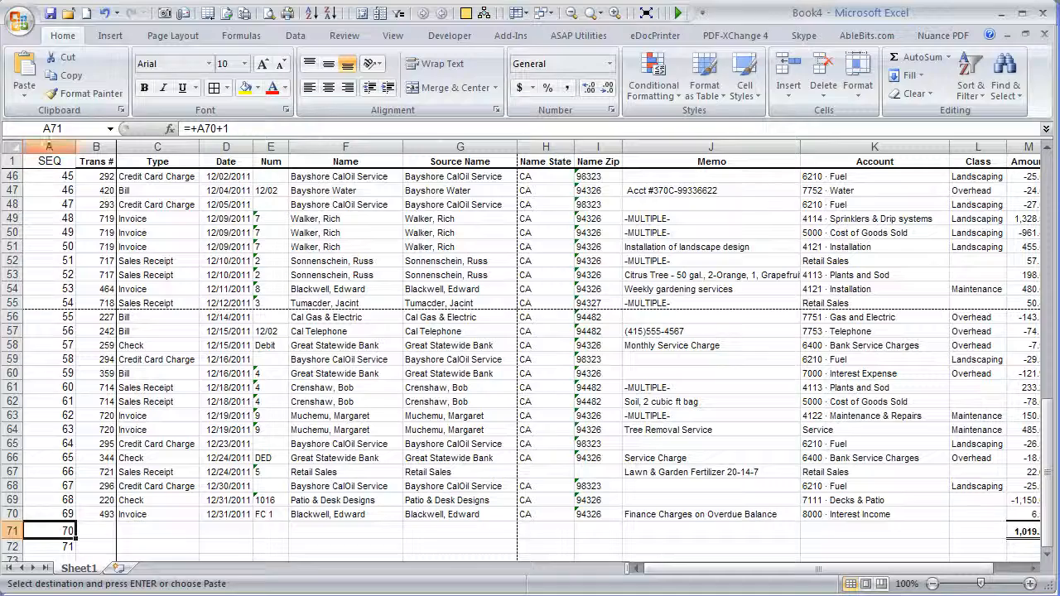
Step: Select the whole data region around a cell in the transaction list
left_click(435, 250)
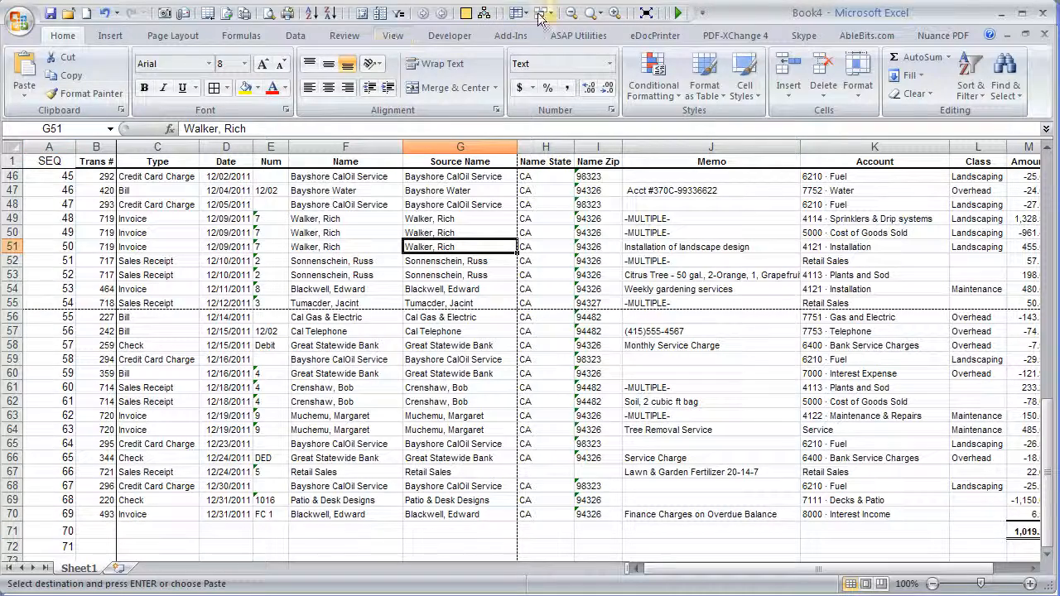
key("ctrl+a")
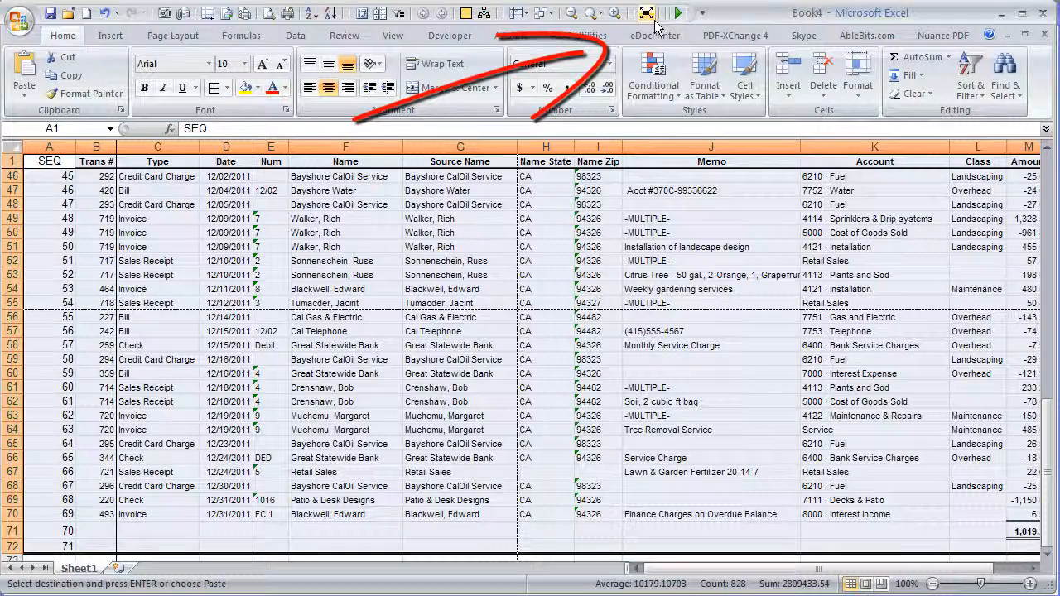
left_click(52, 317)
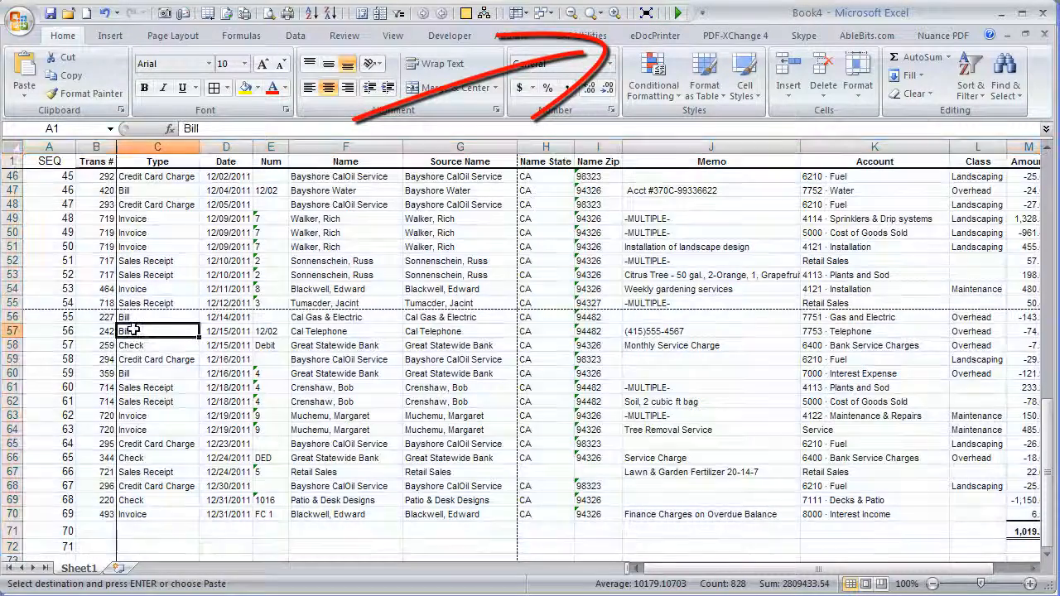
left_click(647, 15)
left_click_drag(425, 361, 420, 368)
Step: Replace the SEQ formulas in A2 through A72 with their fixed values and center the numbers
left_click(69, 401)
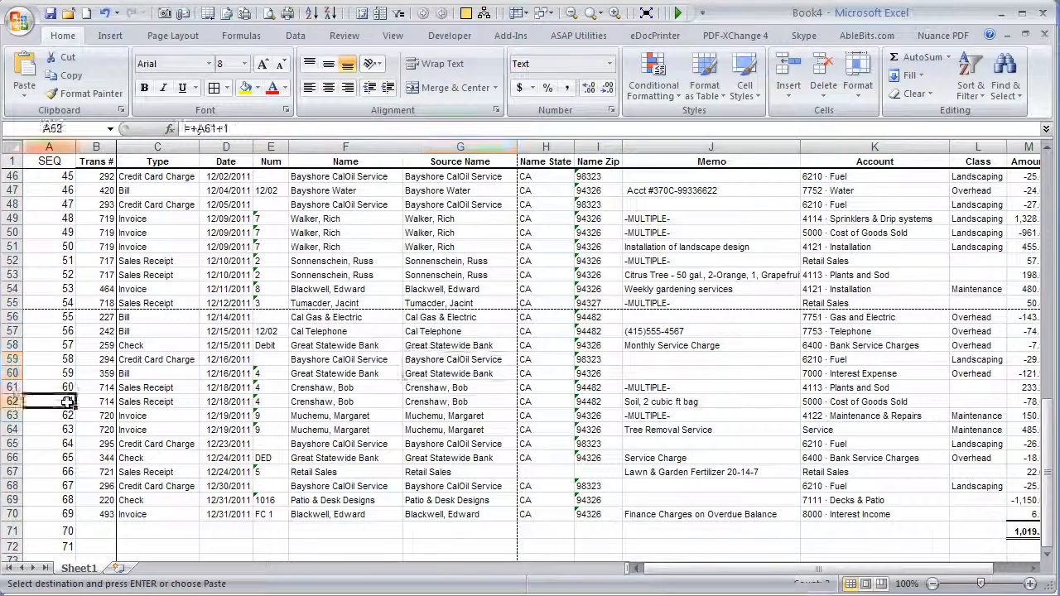
key("ctrl+Up")
key("Down")
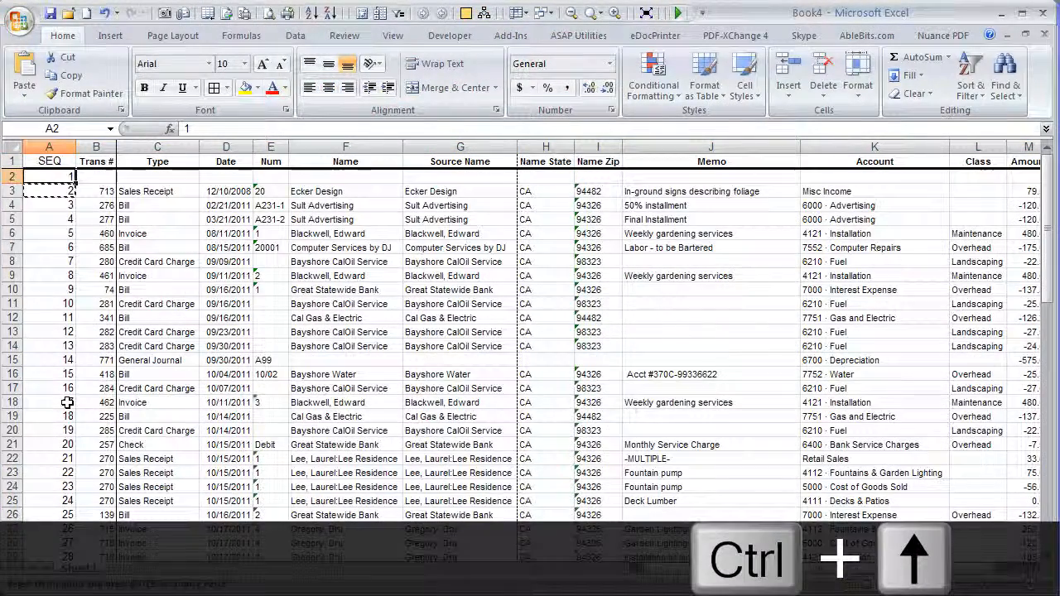
key("Down")
key("Up")
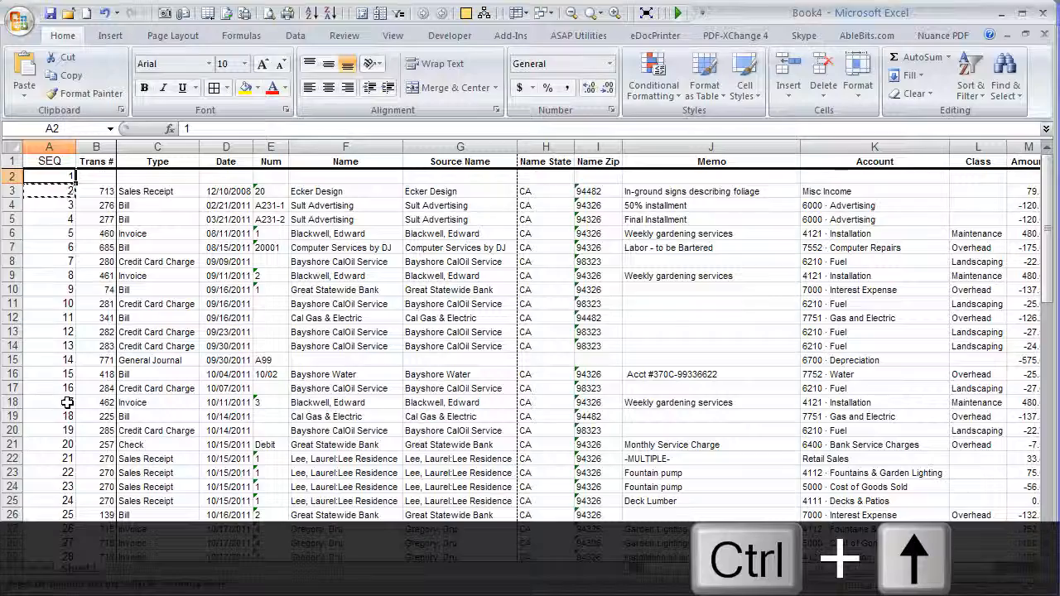
key("ctrl+shift+Down")
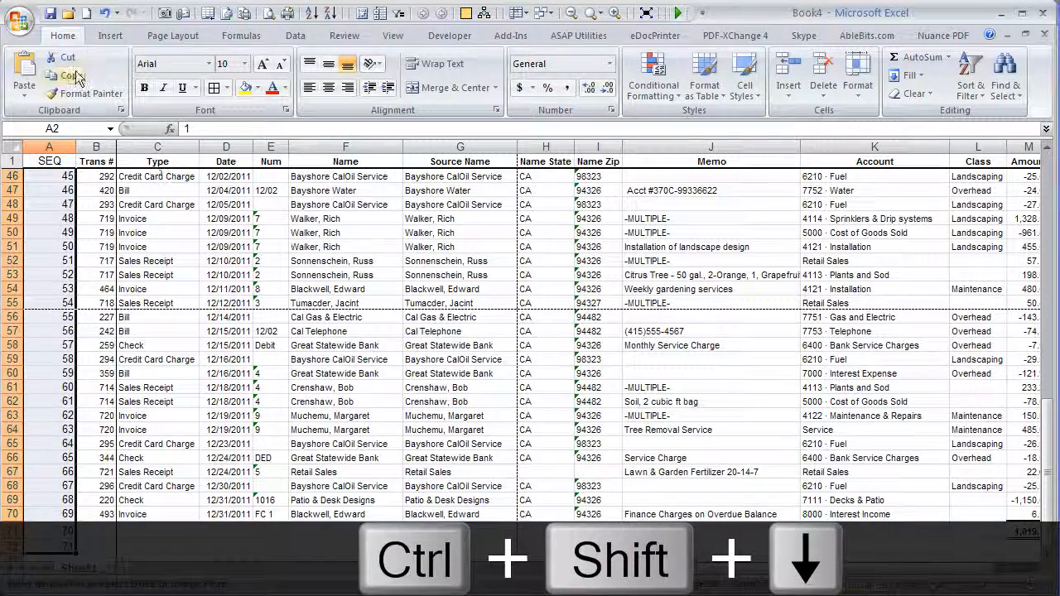
left_click(42, 78)
left_click(24, 95)
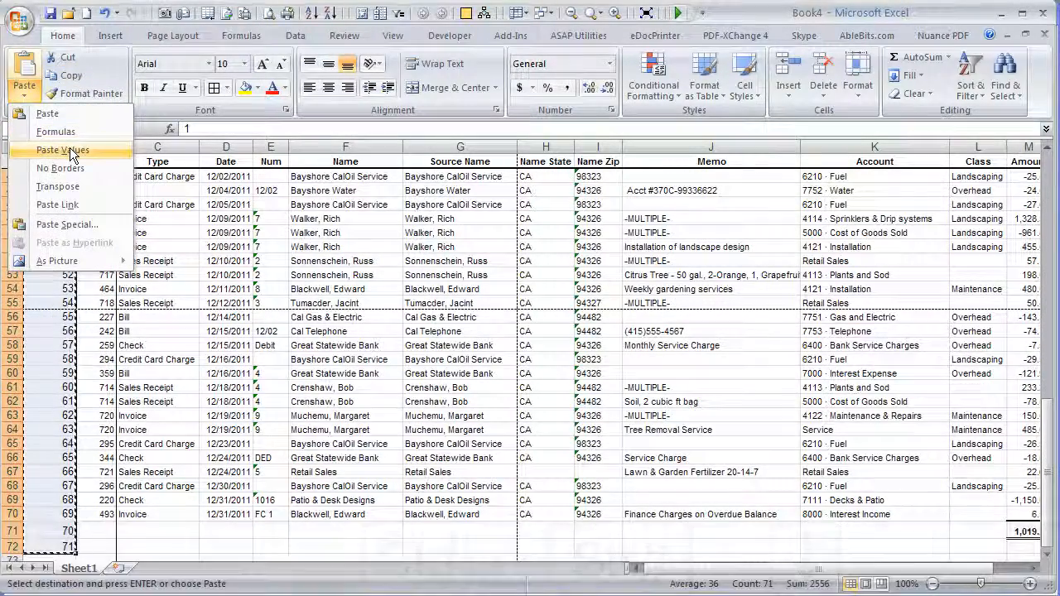
left_click(70, 148)
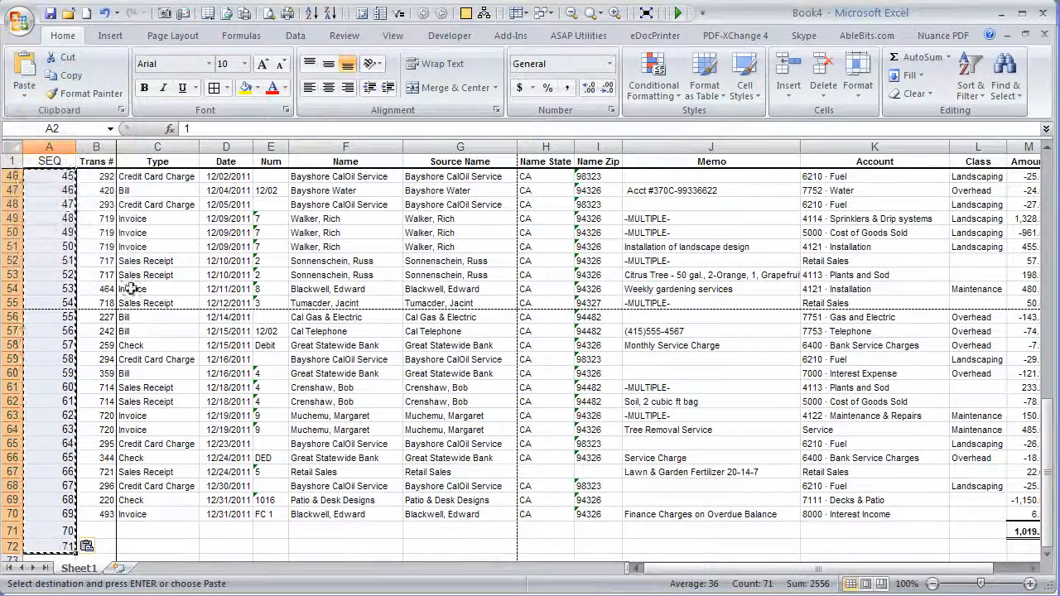
left_click(331, 91)
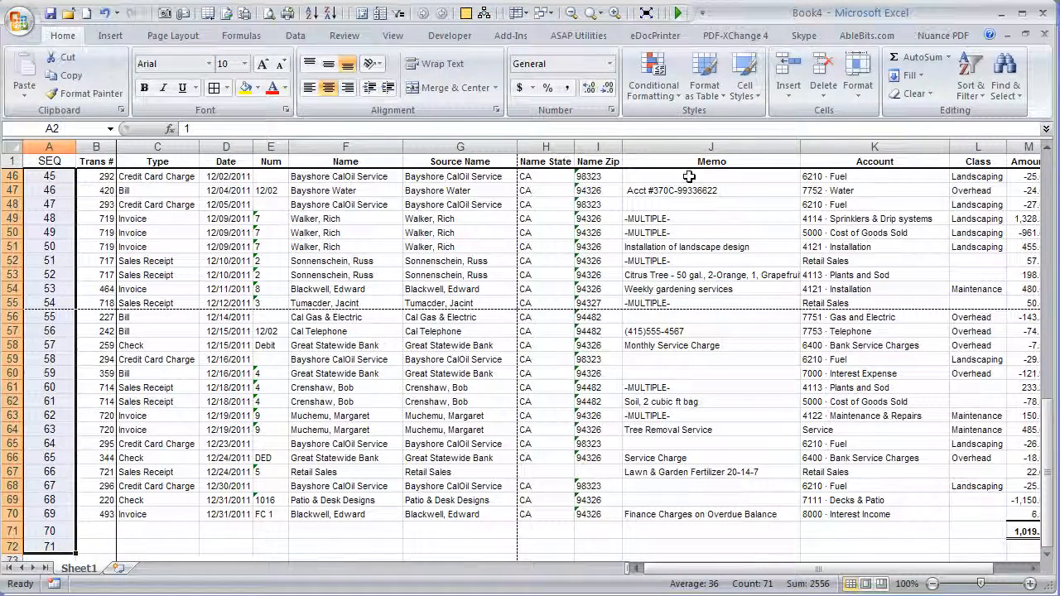
Step: Delete row 2, the row without transaction data directly beneath the column headers
left_click(193, 316)
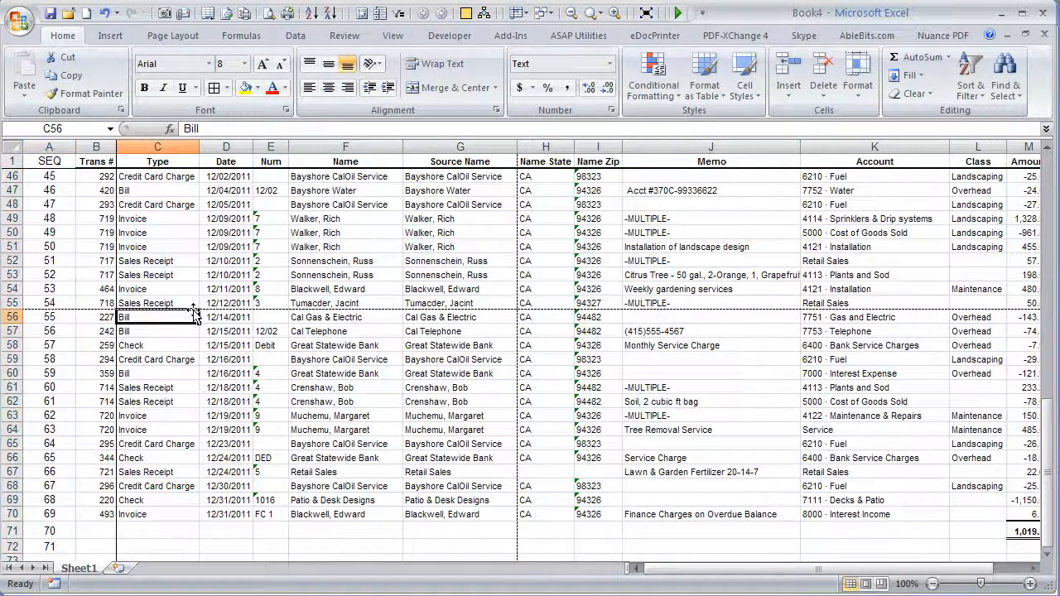
key("ctrl+Left")
key("ctrl+Up")
key("Down")
key("Right")
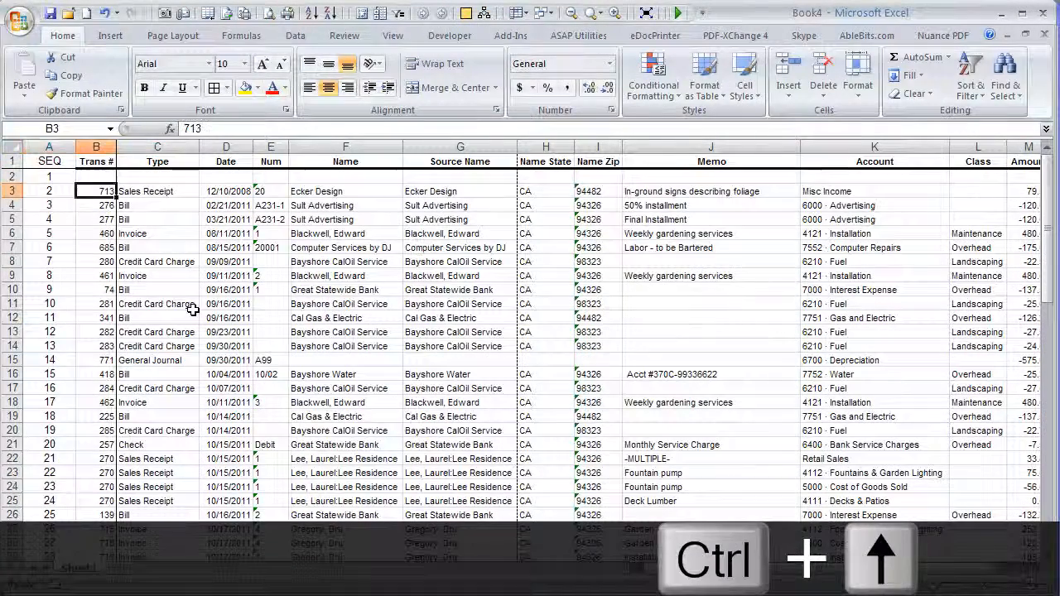
left_click(12, 176)
key("ctrl+minus")
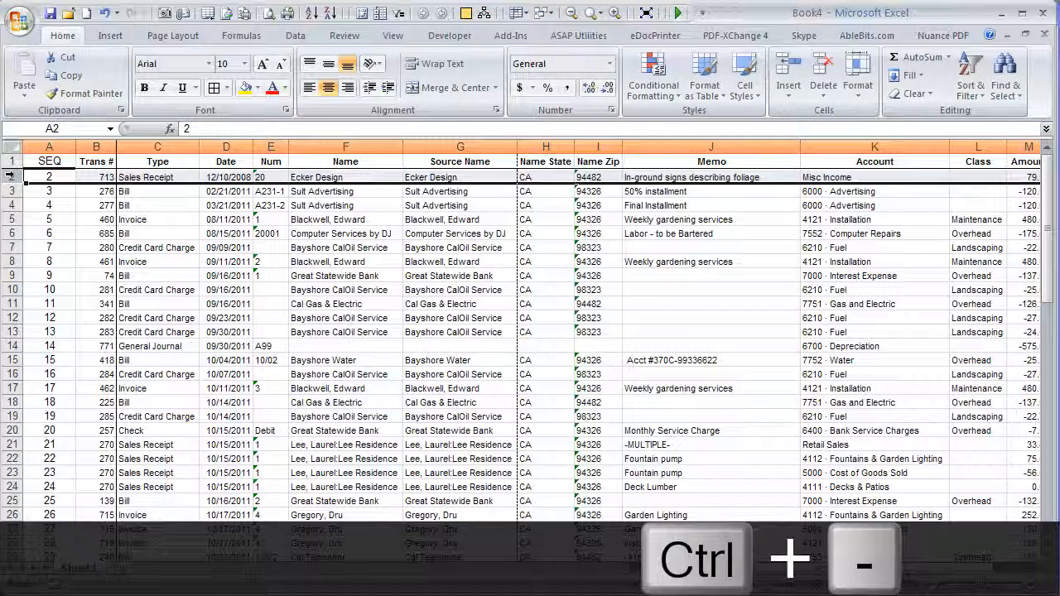
Step: Delete rows 70 to 72 with the grand total below the last transaction and return to A2
key("ctrl+End")
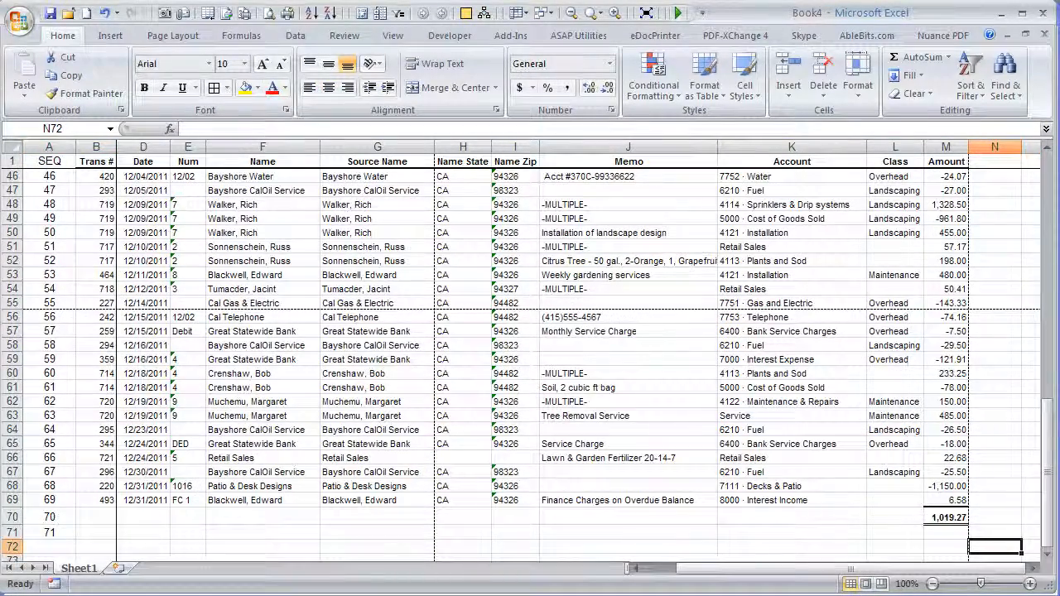
left_click_drag(12, 516, 7, 547)
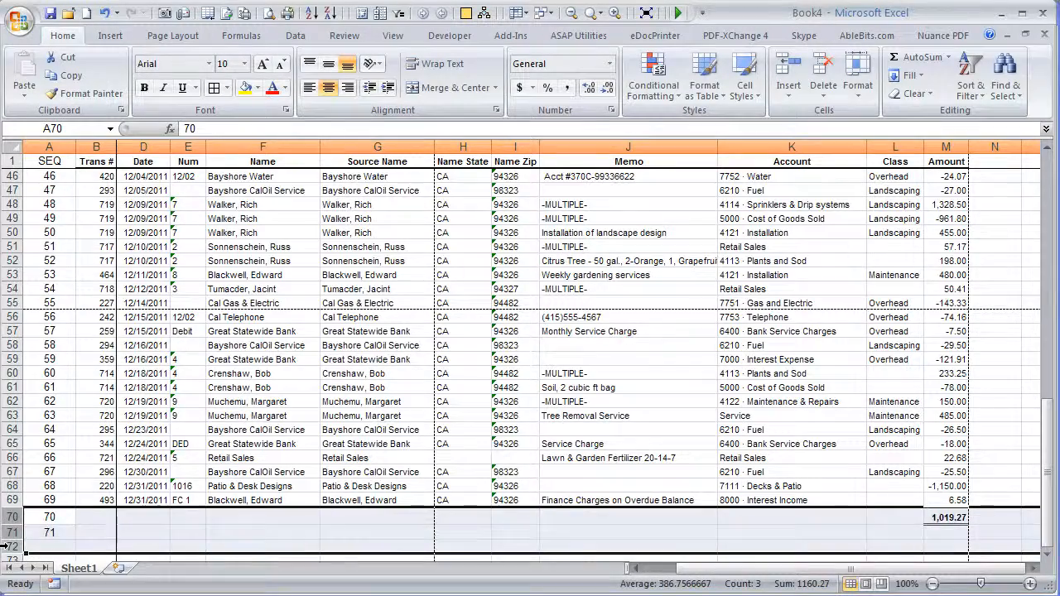
key("ctrl+minus")
key("ctrl+Home")
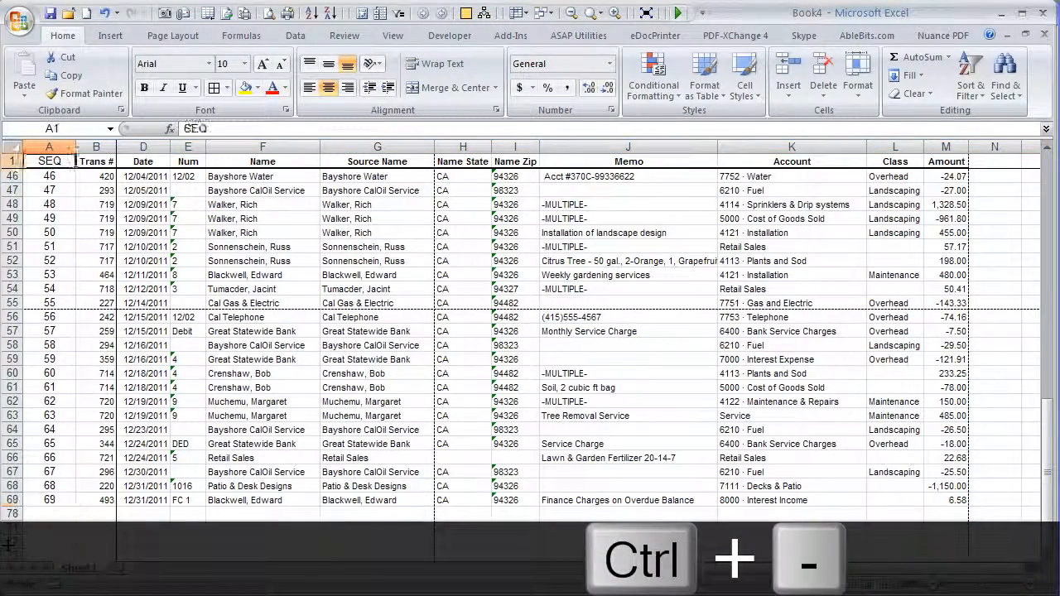
key("Down")
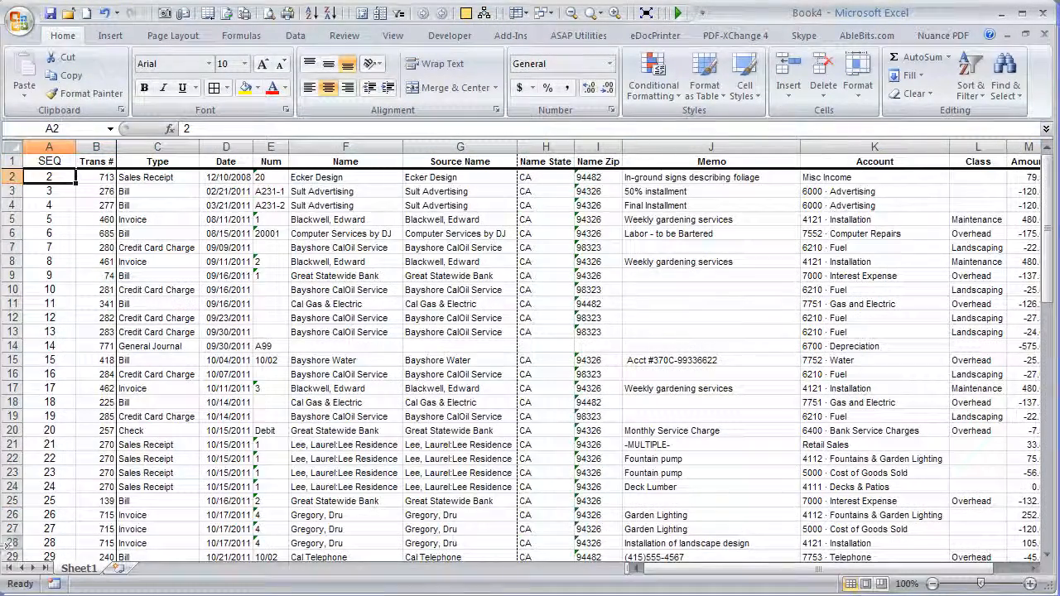
Step: Switch to QuickBooks to view the Transaction Detail by Account report, and return to the Excel workbook
key("alt+Tab")
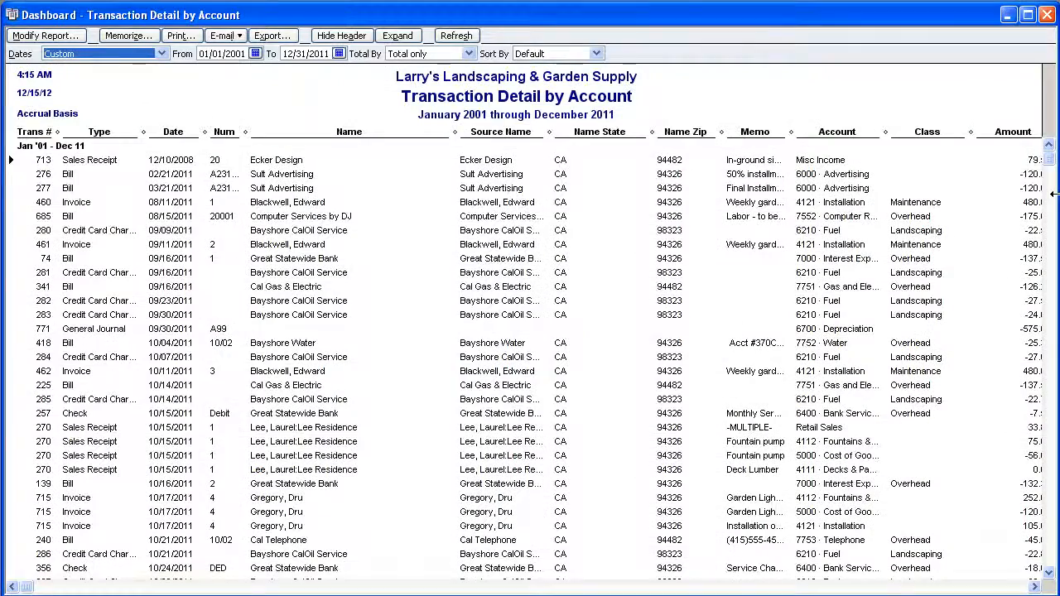
left_click_drag(1052, 194, 1059, 194)
left_click(1053, 17)
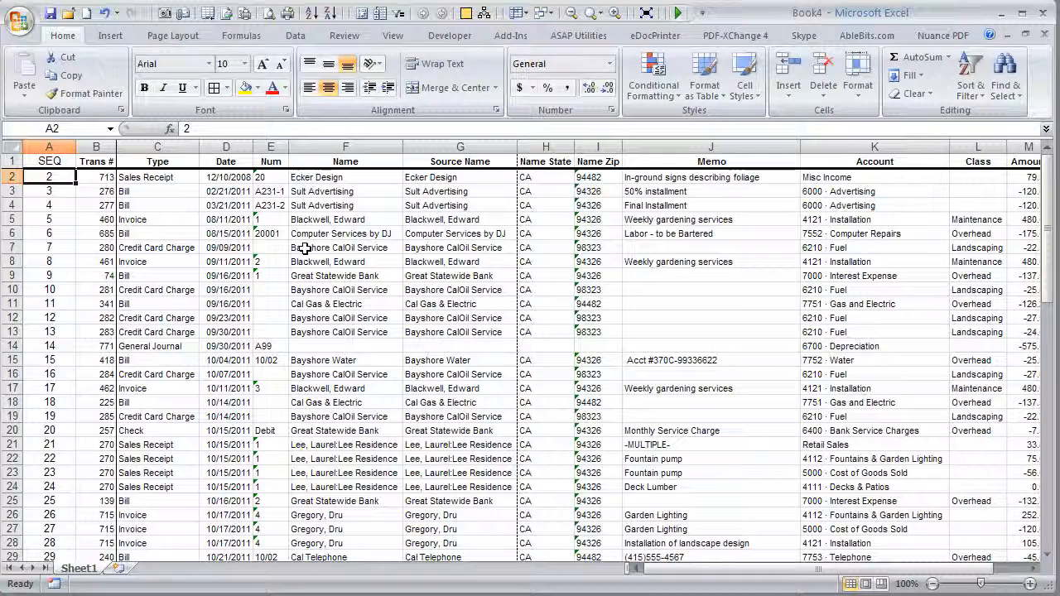
left_click(835, 259)
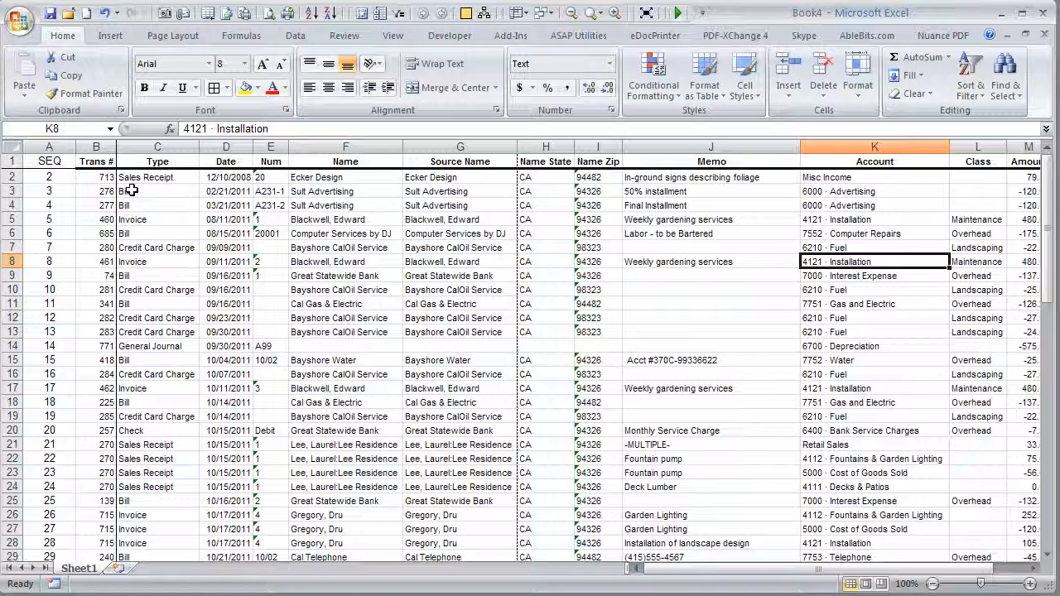
Step: Insert a blank column before the Date column and apply the comma number style to D2
left_click(223, 147)
key("ctrl+plus")
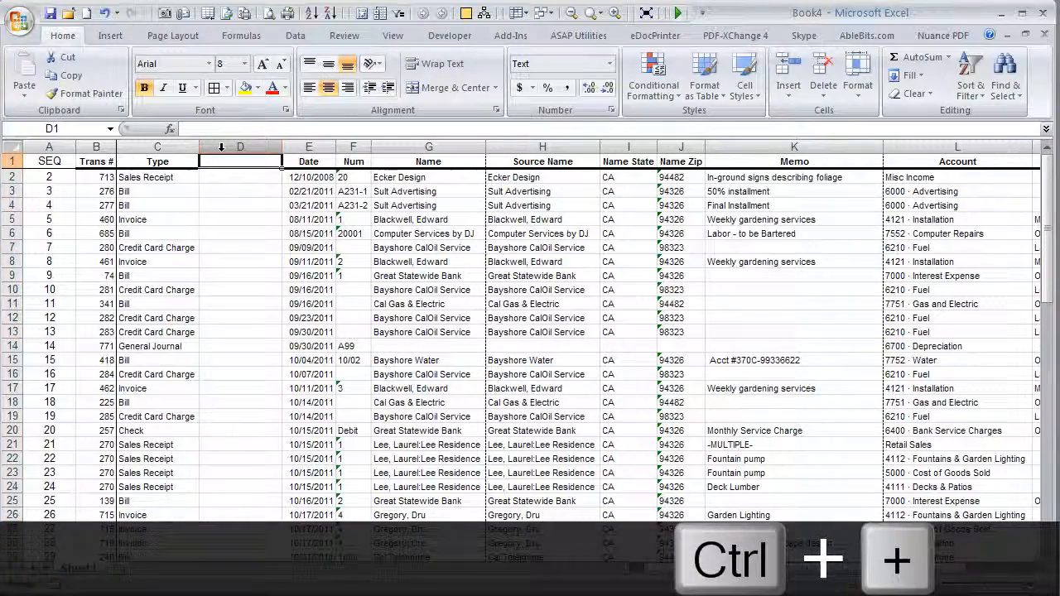
key("Down")
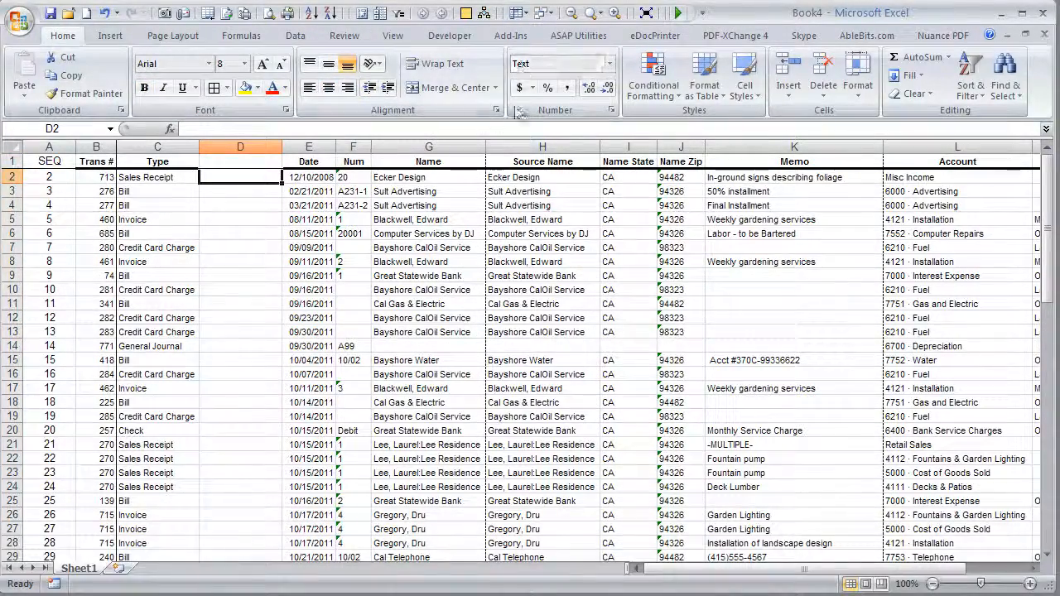
left_click(568, 88)
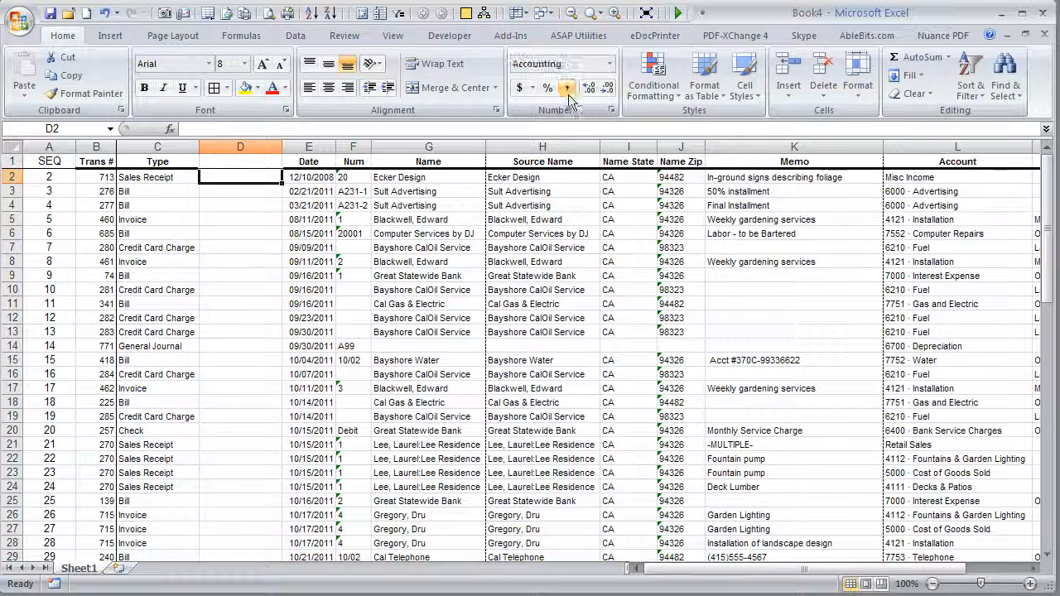
Step: Enter =CONCATENATE(TEXT(YEAR(E2),"####"),"-",TEXT(MONTH(E2),"0#")) in D2 using the YYYY_MM date macro, and head the column yyyy-MM
left_click(678, 13)
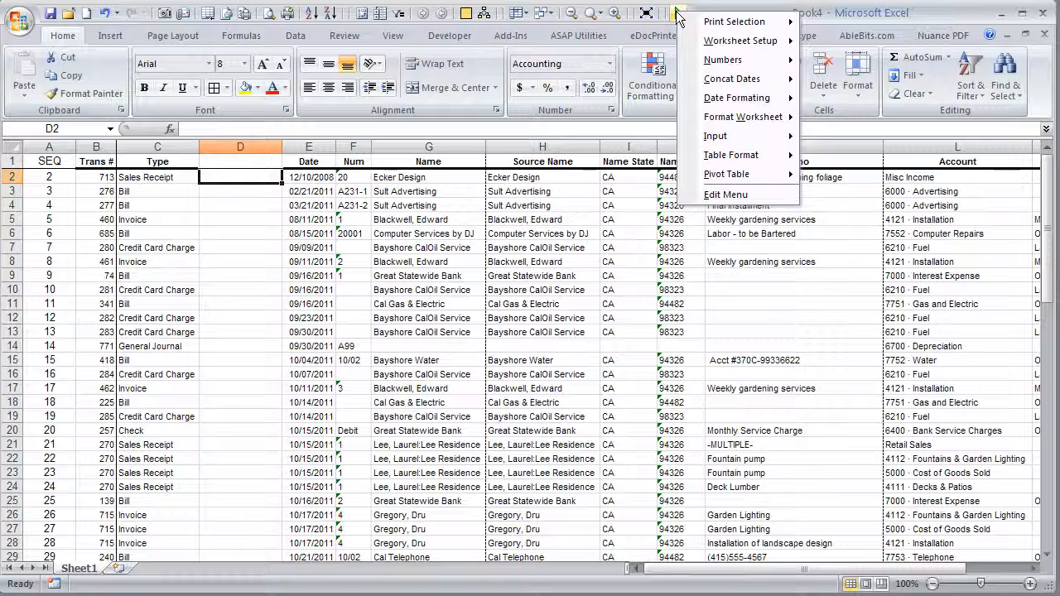
mouse_move(707, 82)
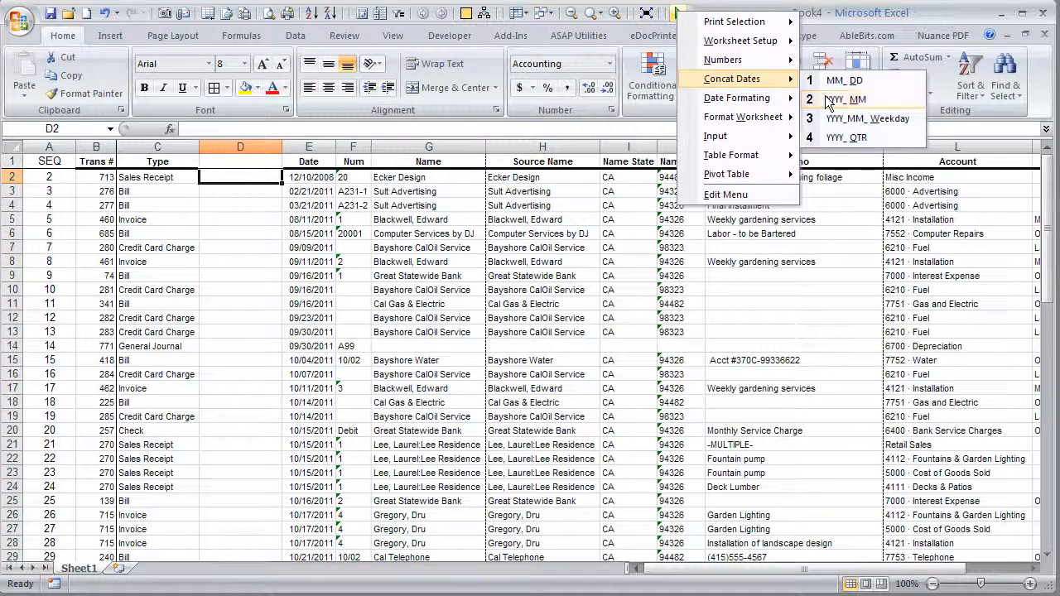
left_click(829, 100)
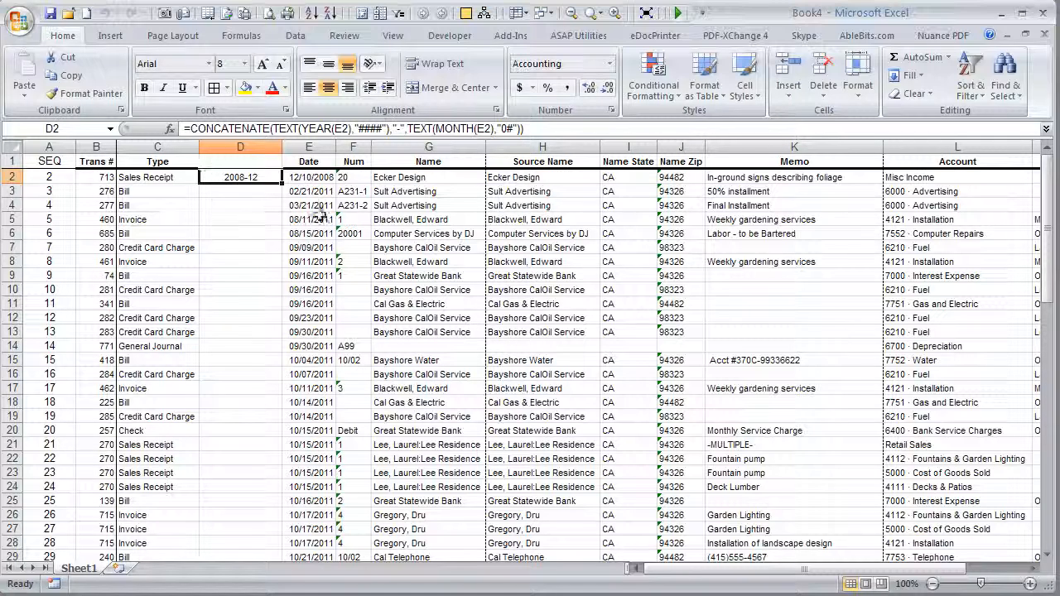
key("Up")
type("yyyy")
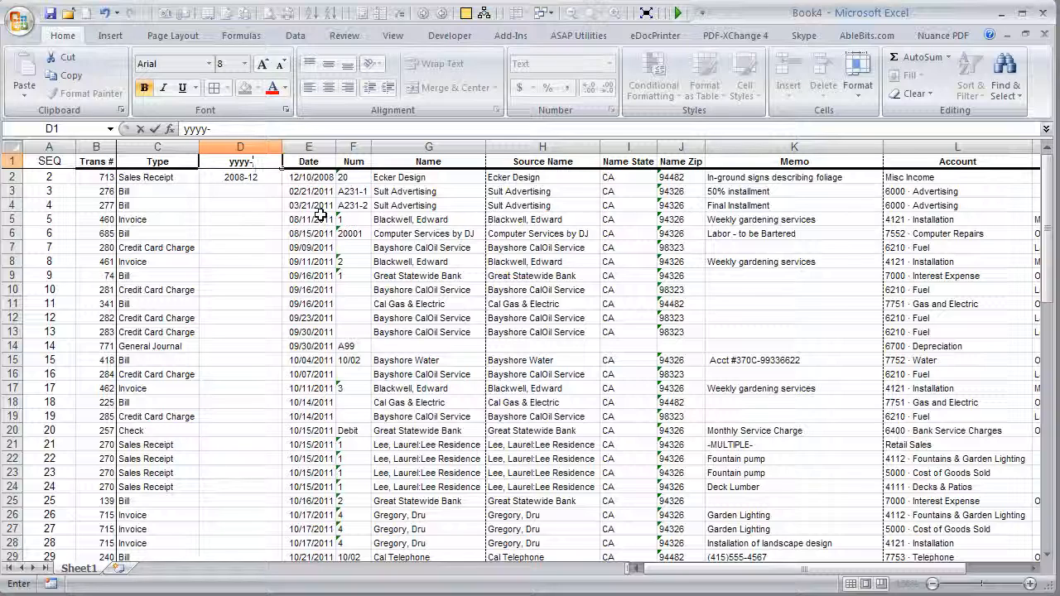
type("-MM")
key("Return")
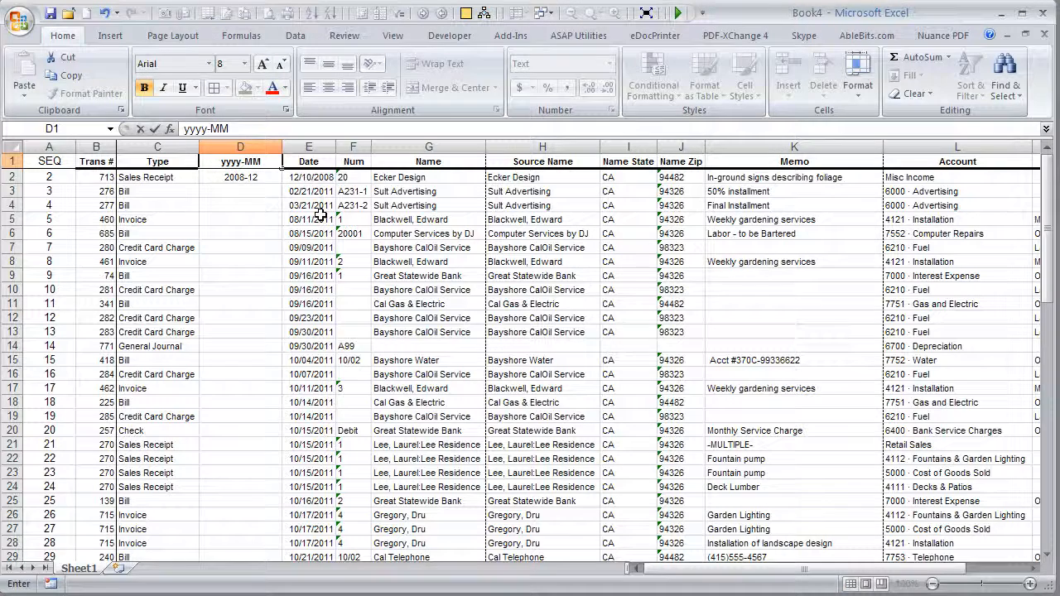
Step: Copy the year-month formula in D2 down the yyyy-MM column through row 69 and check the filled column
key("ctrl+c")
key("Right")
key("ctrl+Down")
key("Left")
key("ctrl+shift+Up")
key("ctrl+shift+v")
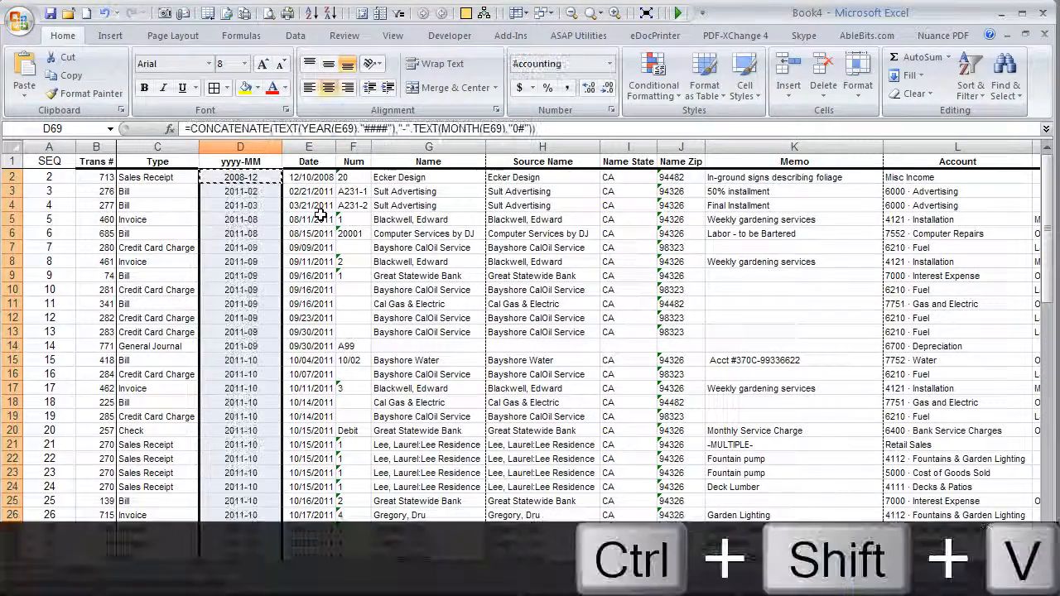
key("ctrl+Up")
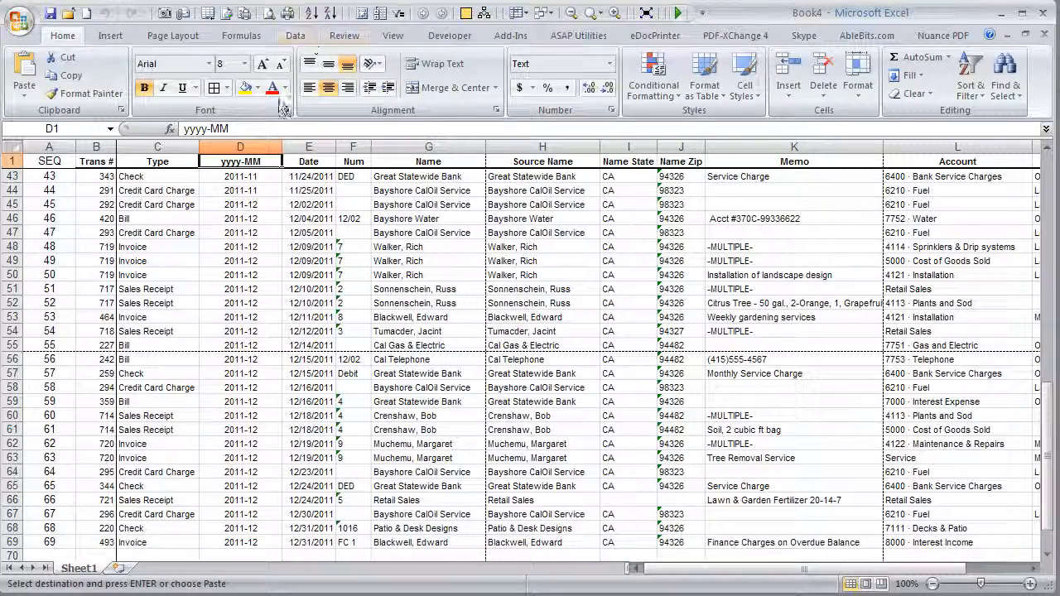
left_click(318, 162)
scroll(248, 249, "up", 14)
left_click(260, 181)
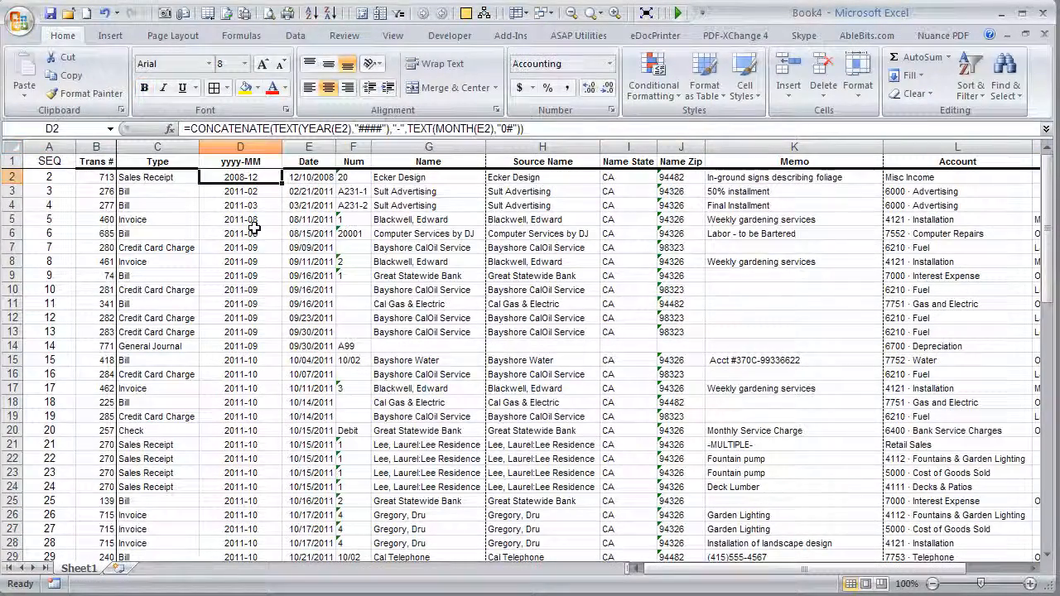
key("ctrl+Down")
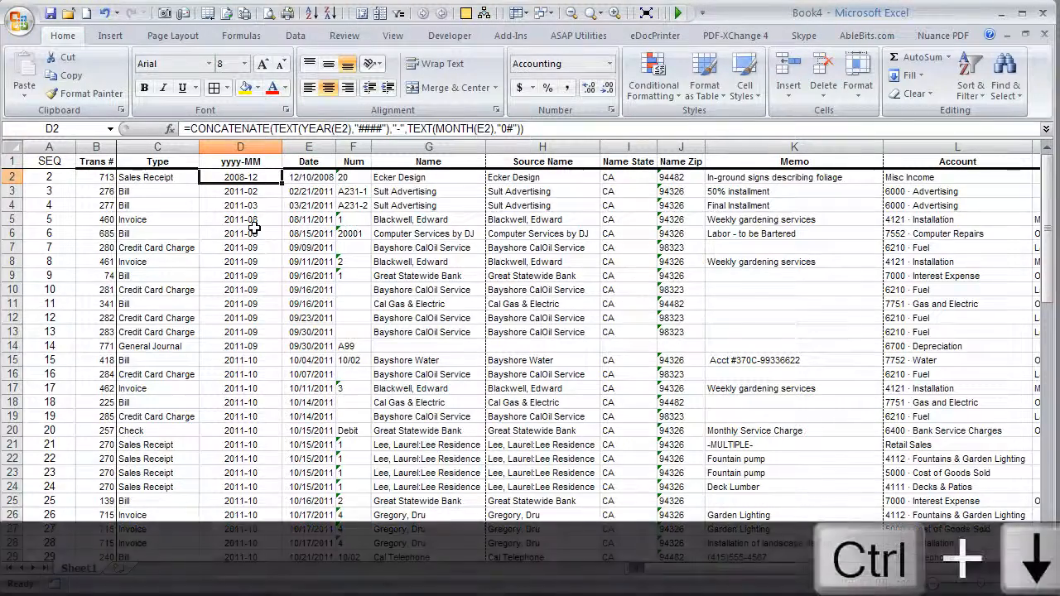
key("ctrl+Up")
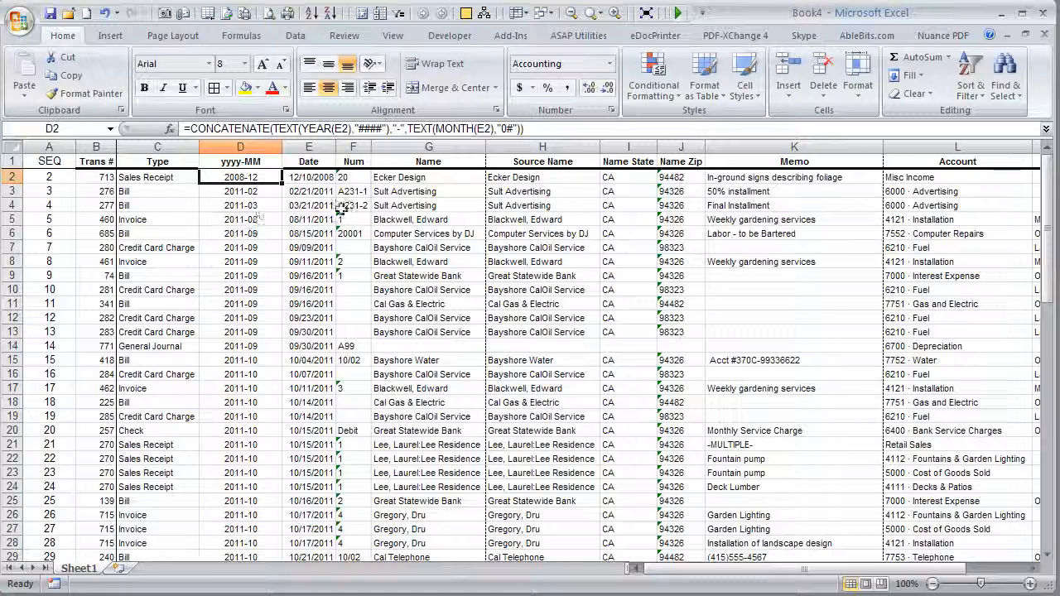
Step: Add subtotals at each change in yyyy-MM that sum the Amount column, with the summary below the data
left_click(216, 161)
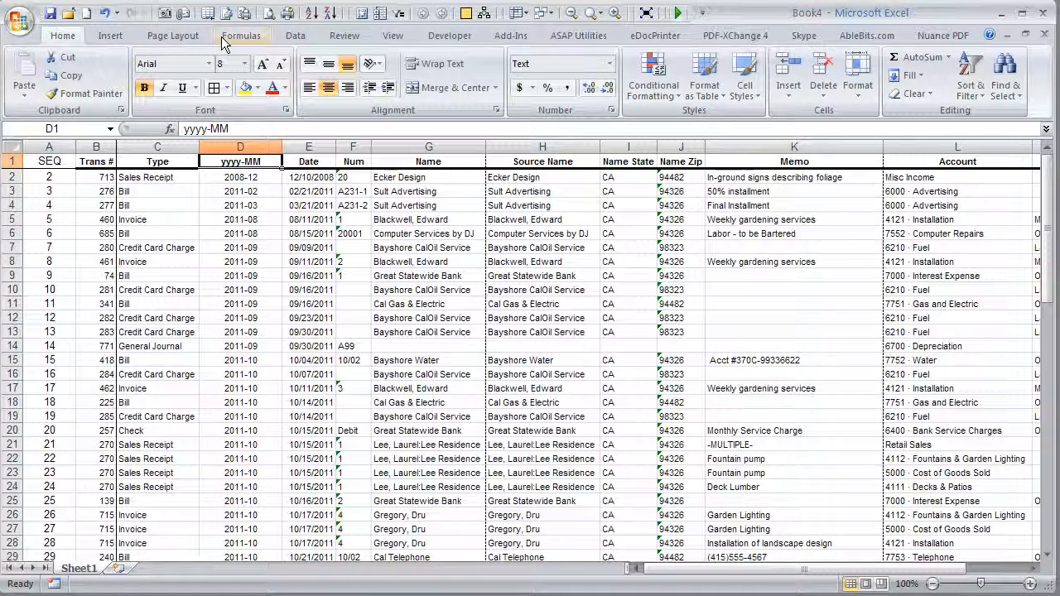
scroll(221, 36, "down", 4)
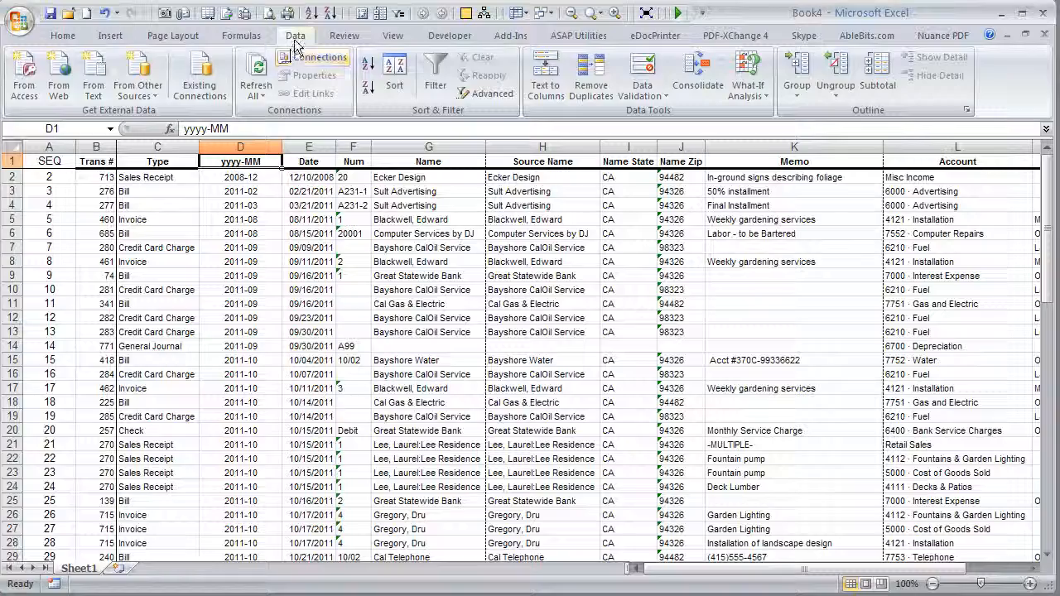
left_click(879, 74)
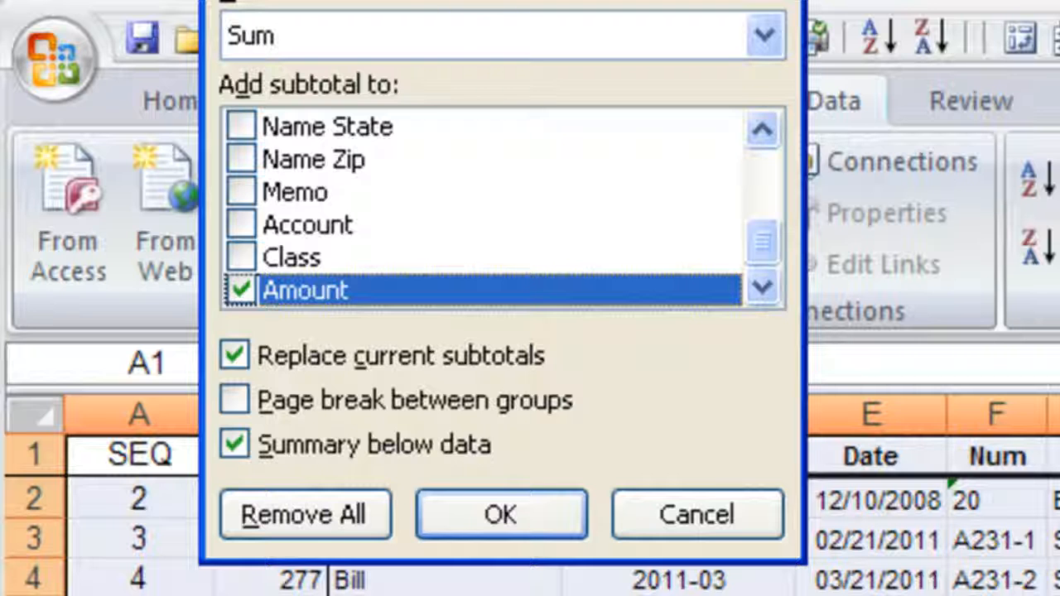
left_click(763, 0)
left_click(542, 80)
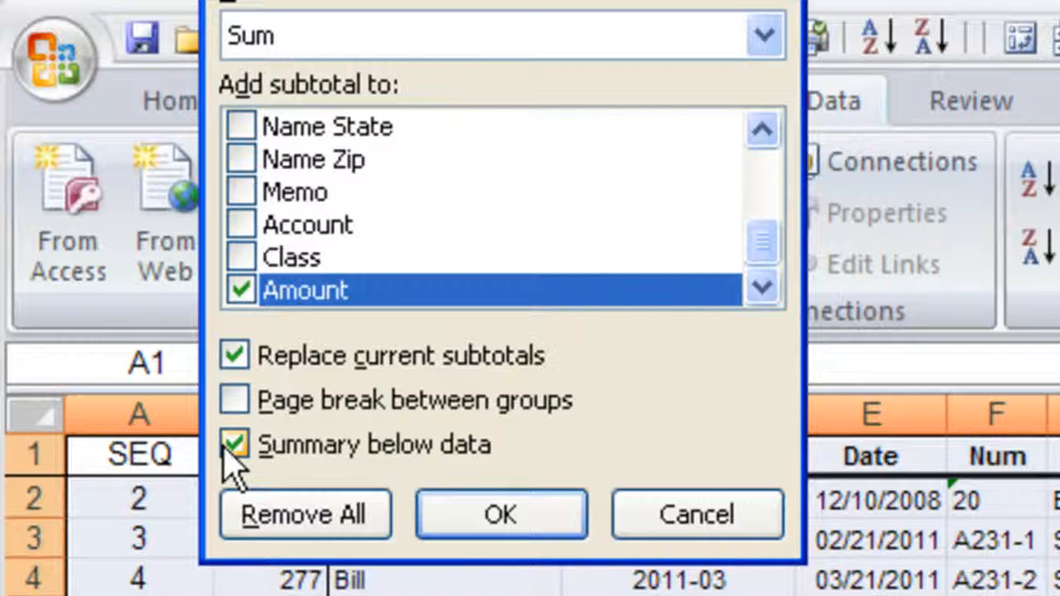
left_click(482, 519)
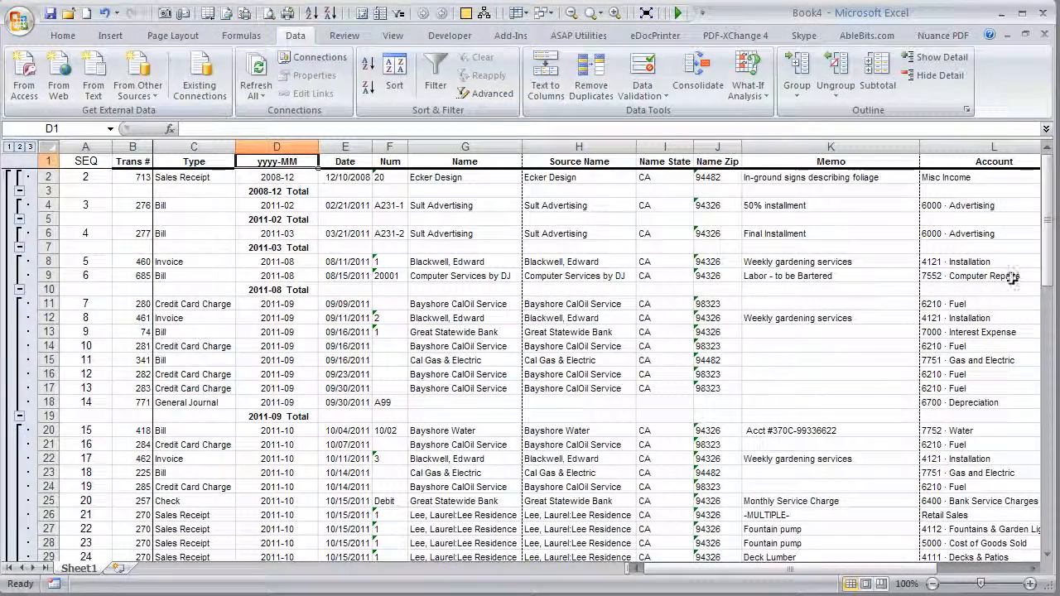
Step: Examine the 2011-08 subtotal row across all columns, from SEQ to past the Amount column
left_click(729, 290)
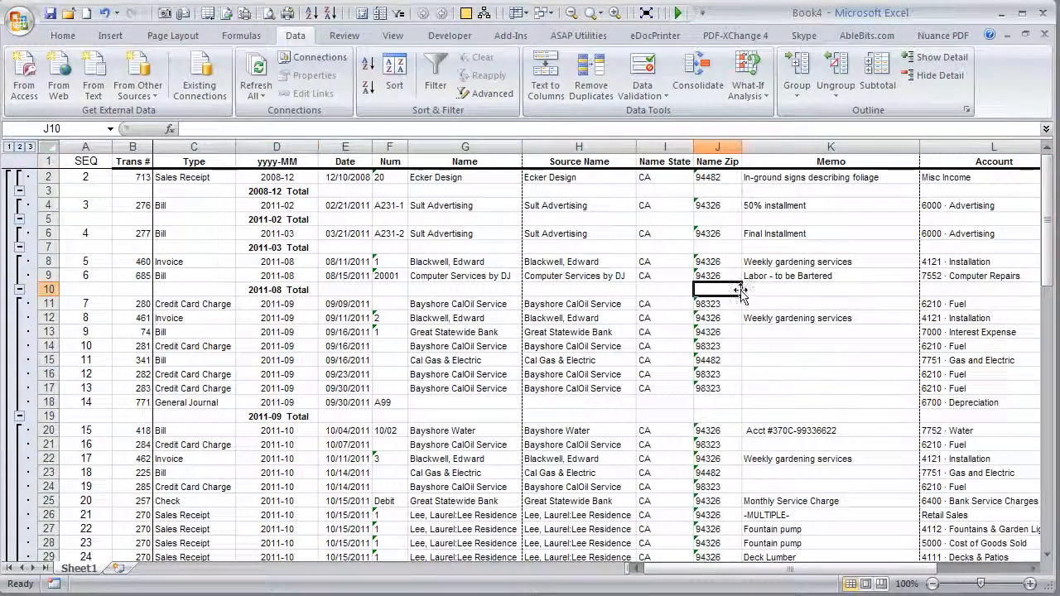
left_click(743, 292)
key("Right")
key("Right")
key("Right")
key("Right")
key("Right")
key("Right")
key("Right")
key("Left")
key("Left")
key("Left")
key("Left")
key("Left")
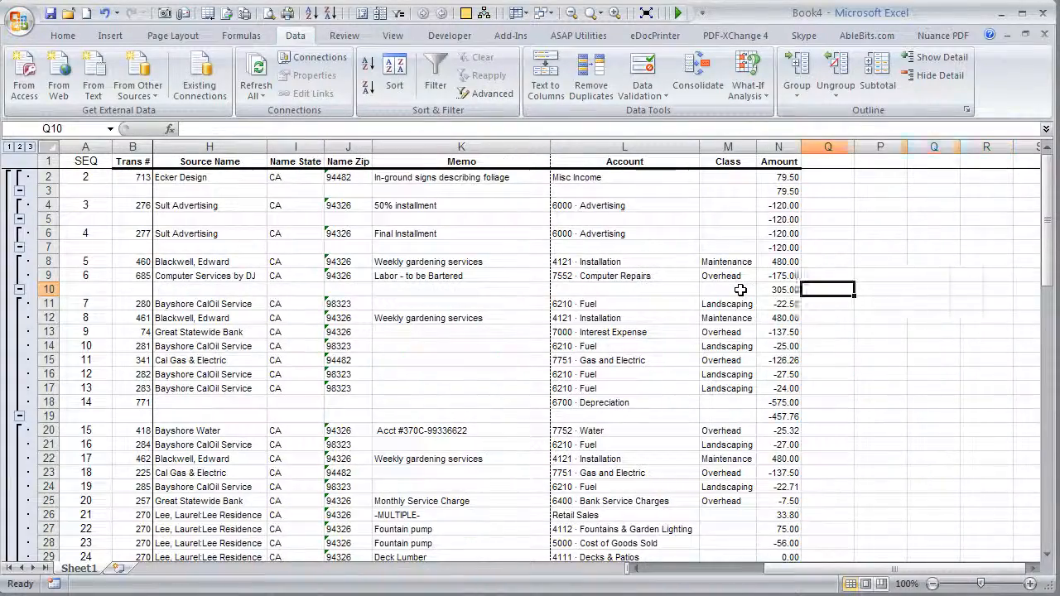
key("Left")
key("Left")
key("Left")
key("Left")
key("Left")
key("Left")
key("Left")
key("Left")
key("Left")
key("Left")
key("Left")
key("Left")
key("Right")
key("Right")
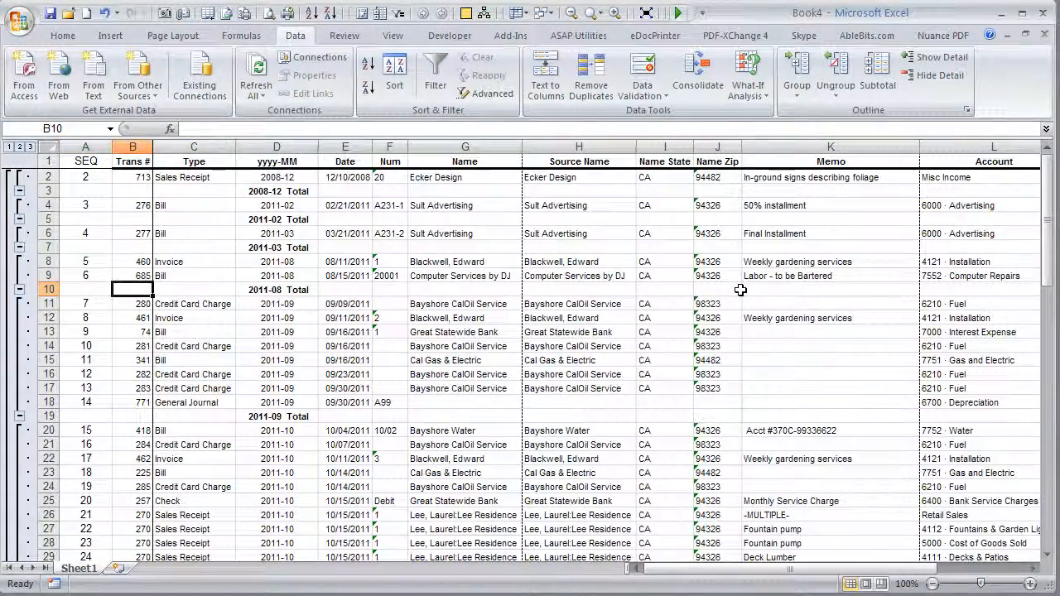
key("Right")
key("Right")
key("Right")
key("Right")
key("Right")
key("Right")
key("Right")
key("Right")
key("Right")
key("Right")
key("Right")
key("Right")
key("Right")
key("Left")
key("Left")
key("Left")
key("Home")
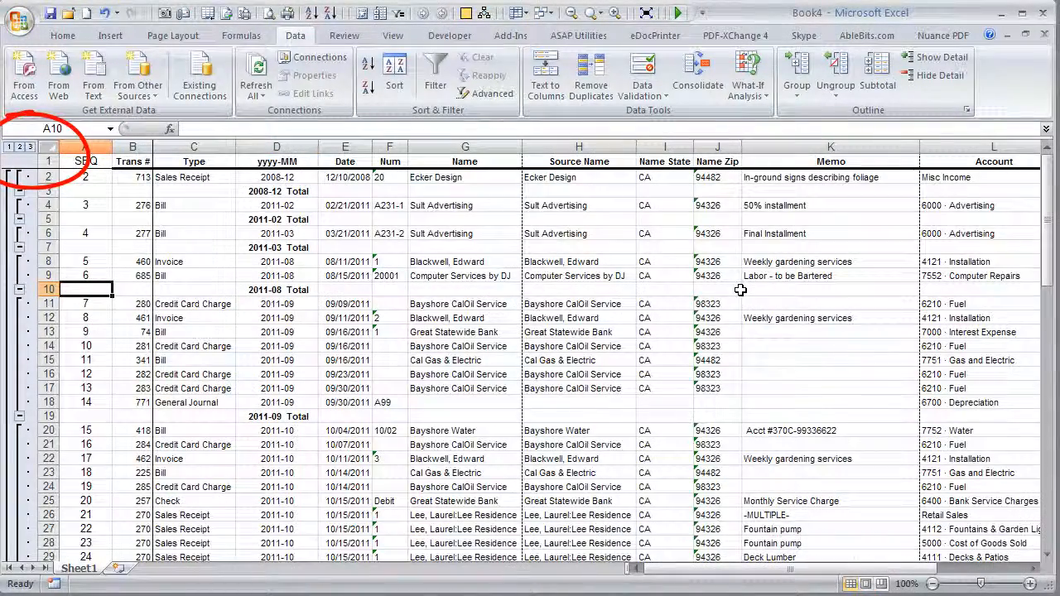
Step: Collapse the outline to level 2 and review the year-month totals alongside their Amount values
left_click(19, 148)
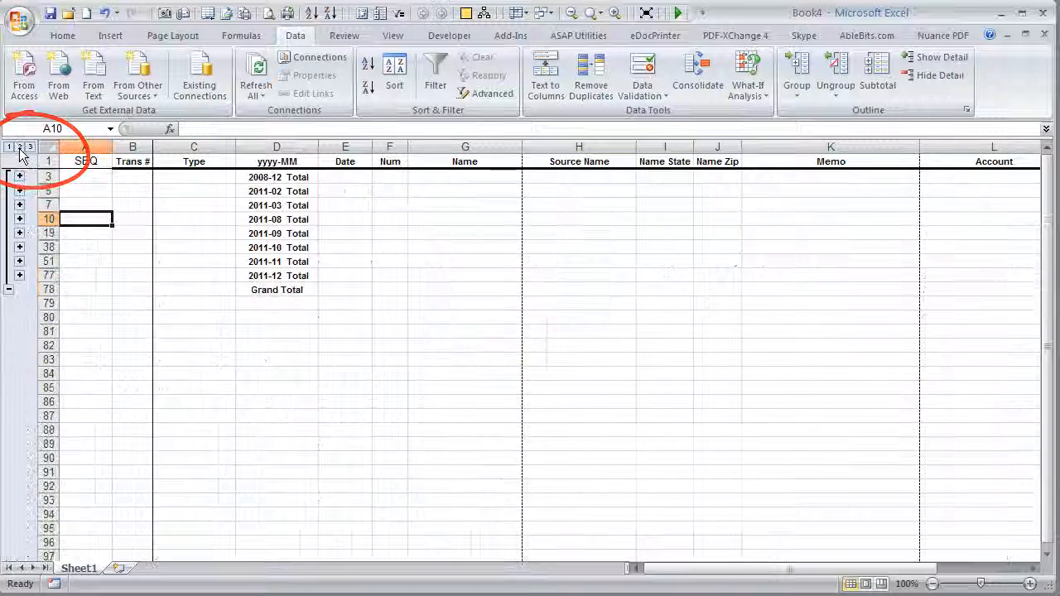
left_click(279, 203)
key("Up")
key("Up")
key("Up")
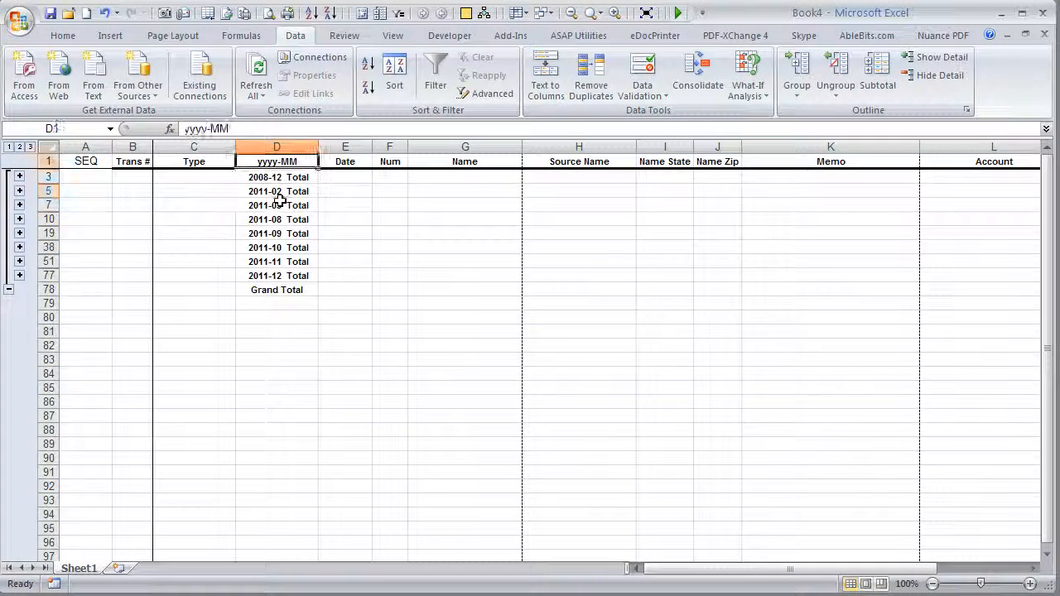
key("Right")
key("Right")
key("Right")
key("Right")
key("Right")
key("Right")
key("Right")
key("Right")
key("Right")
key("Right")
key("Right")
key("Right")
key("Right")
key("Left")
key("Left")
key("Left")
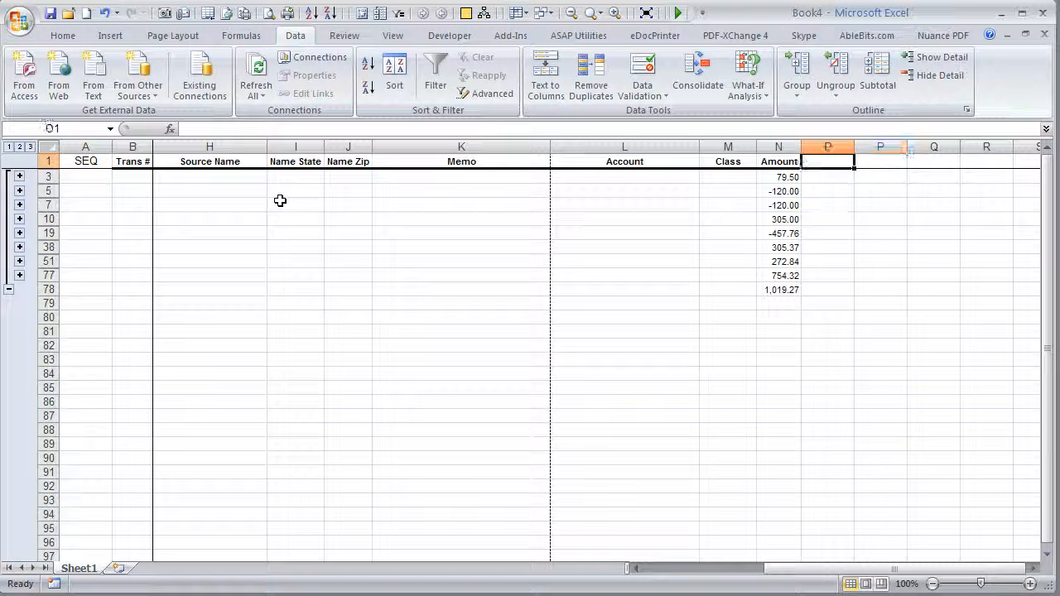
Step: Select the collapsed subtotal and grand total rows below the header, from SEQ through Amount
key("Down")
key("Down")
key("Down")
key("Down")
key("Down")
key("Down")
key("Down")
key("Down")
key("Down")
key("Down")
key("Up")
key("ctrl+shift+Up")
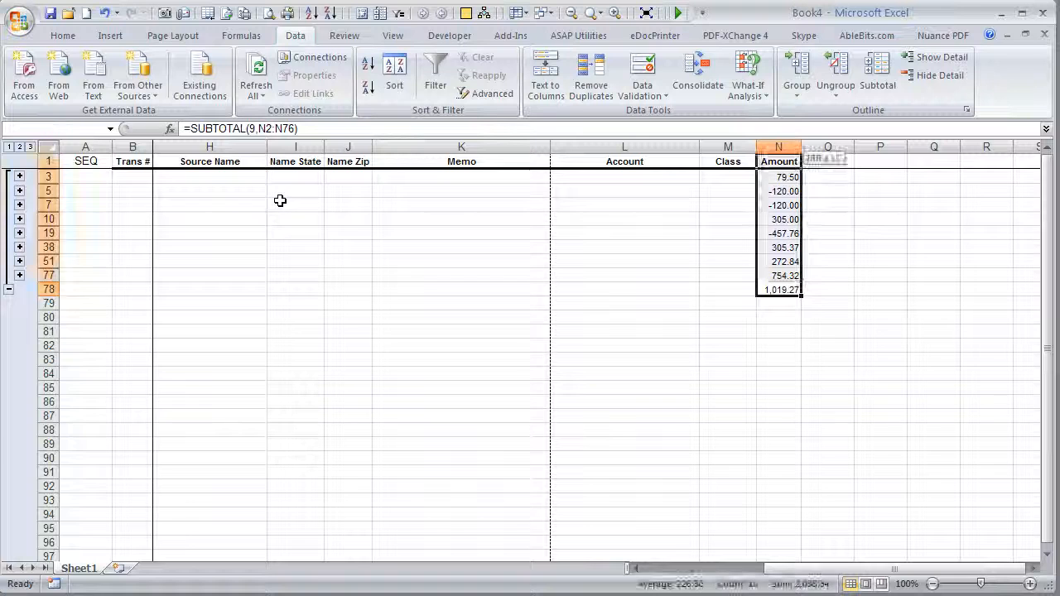
key("Down")
key("ctrl+Up")
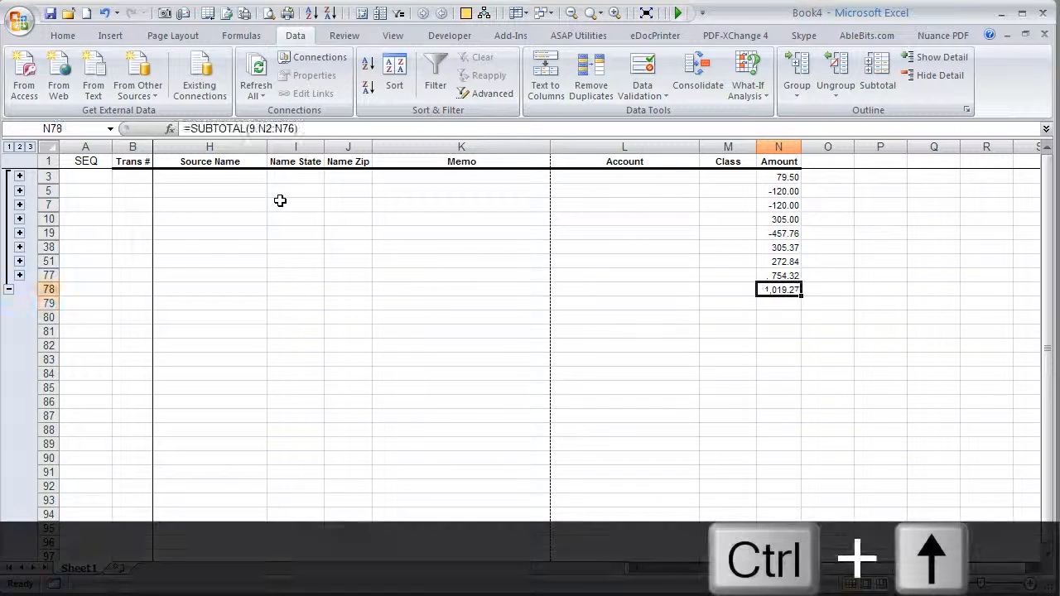
key("ctrl+shift+Up")
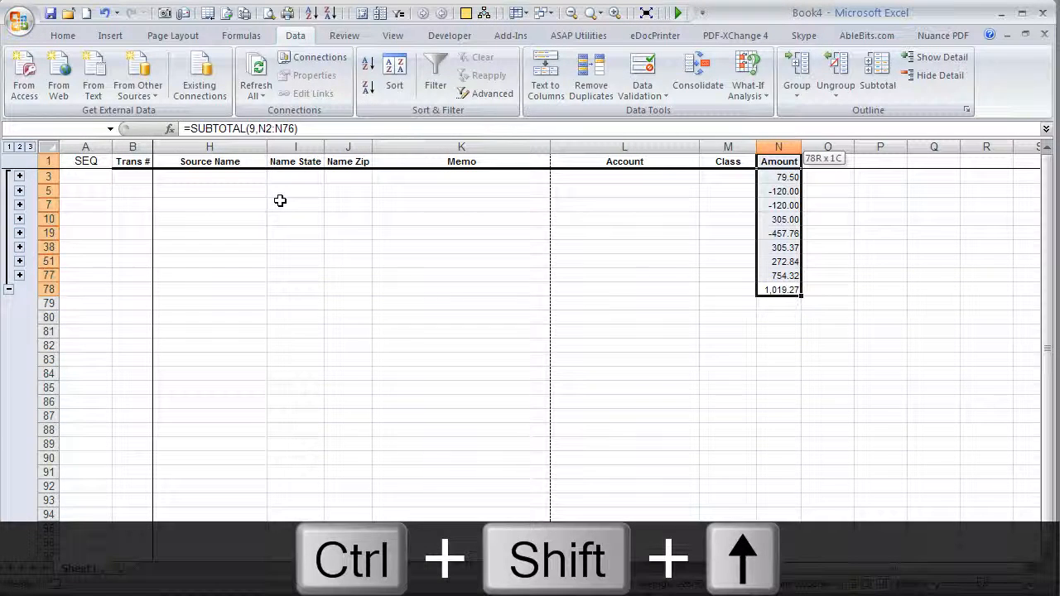
key("shift+Down")
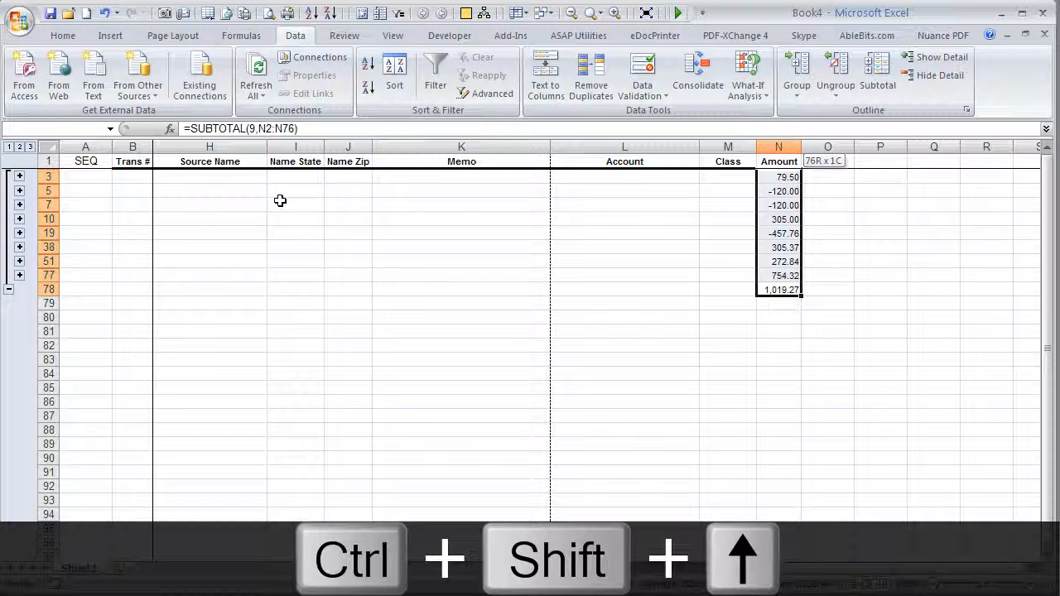
key("ctrl+shift+Left")
key("ctrl+shift+Left")
key("shift+Right")
key("shift+Left")
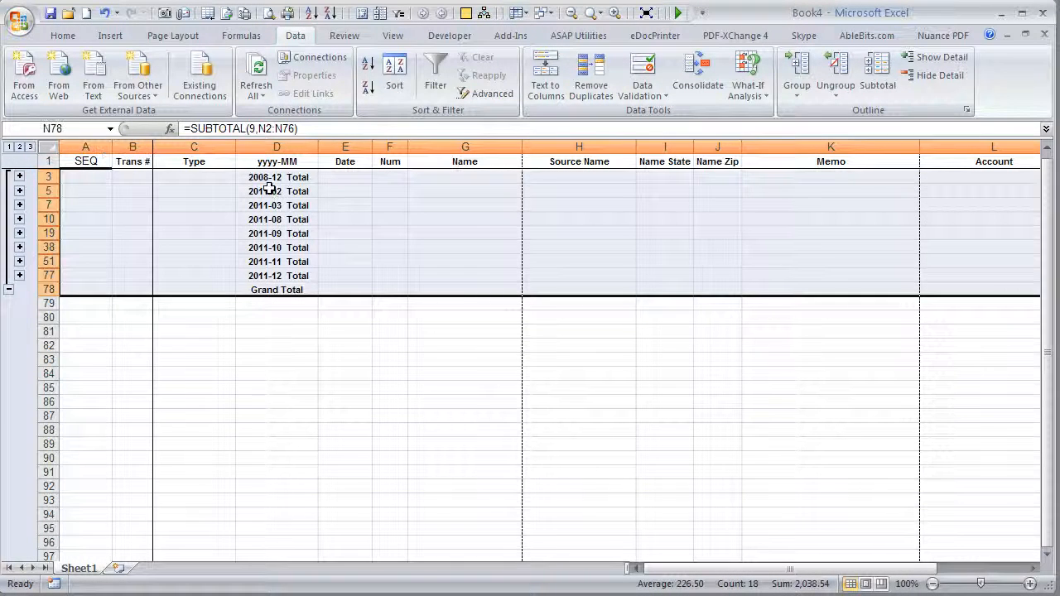
Step: Restrict the selection of subtotal and grand total rows to visible cells only
left_click(62, 36)
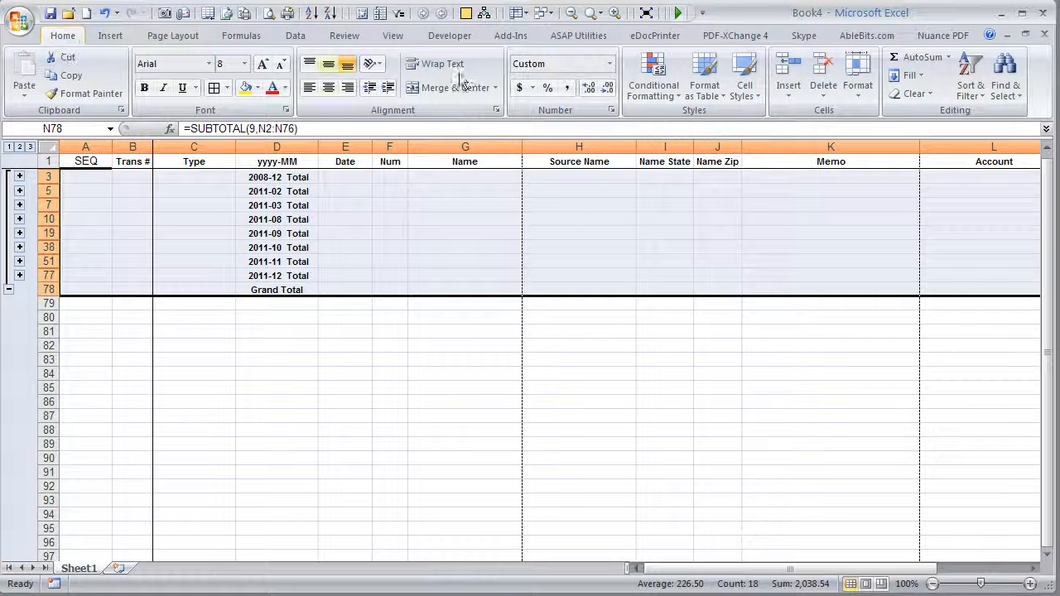
left_click(1008, 75)
left_click(1045, 169)
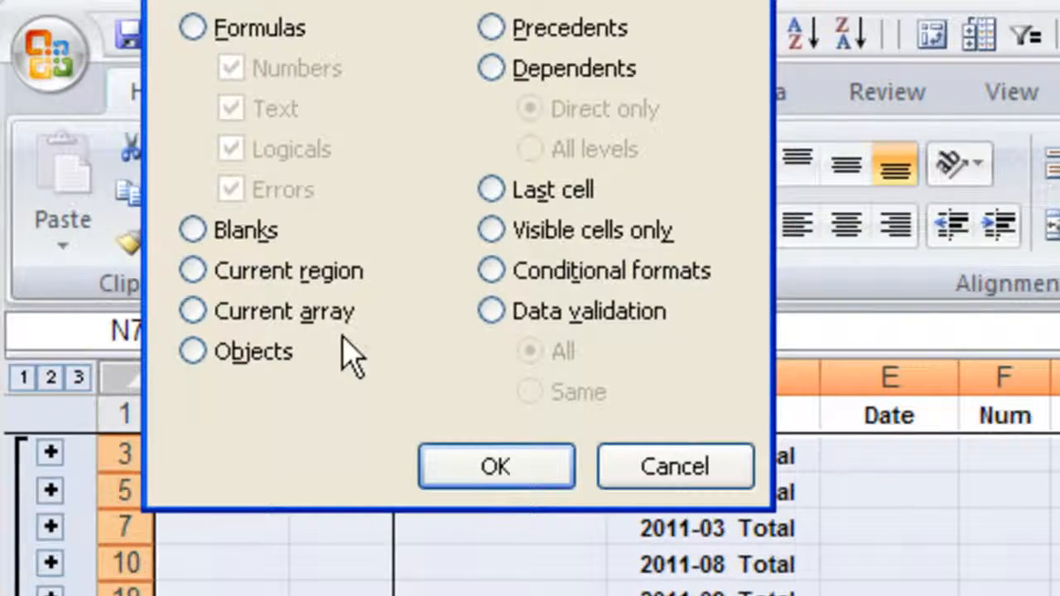
left_click(573, 227)
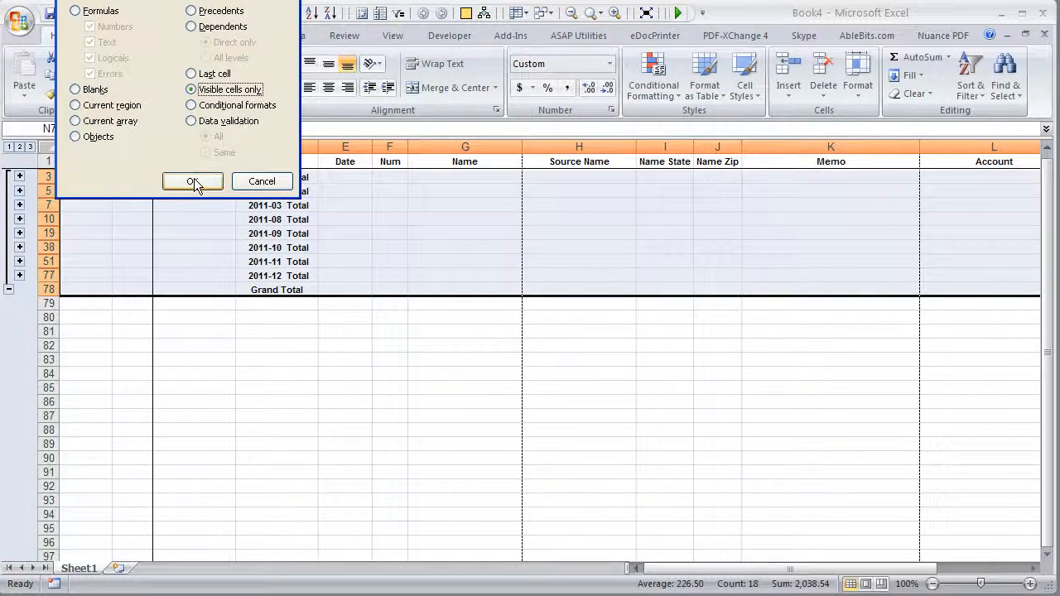
left_click(497, 467)
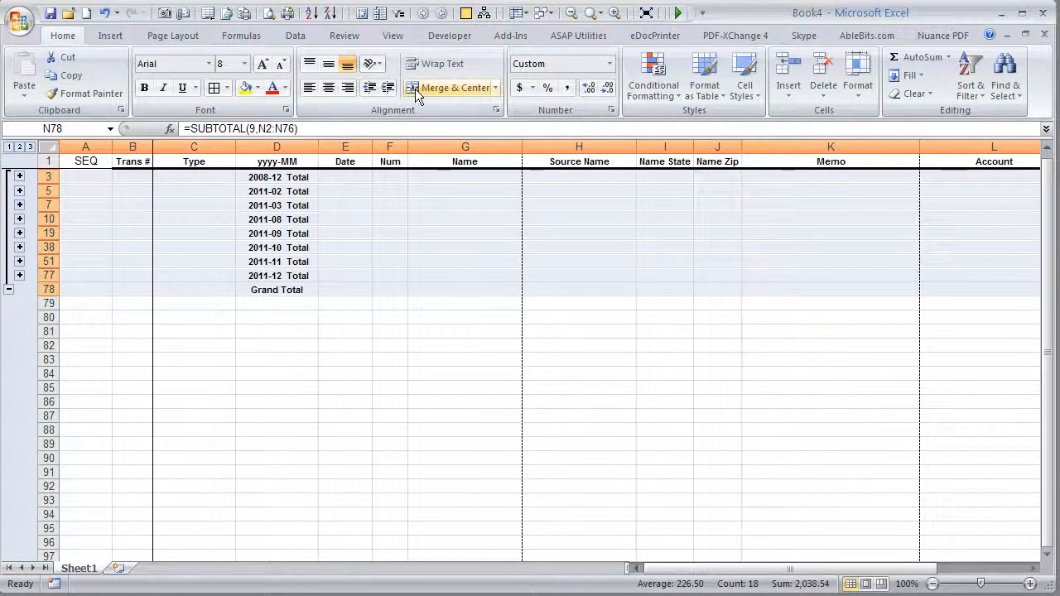
Step: Format the visible subtotal and grand total rows with all borders, a yellow fill and bold text
left_click(214, 88)
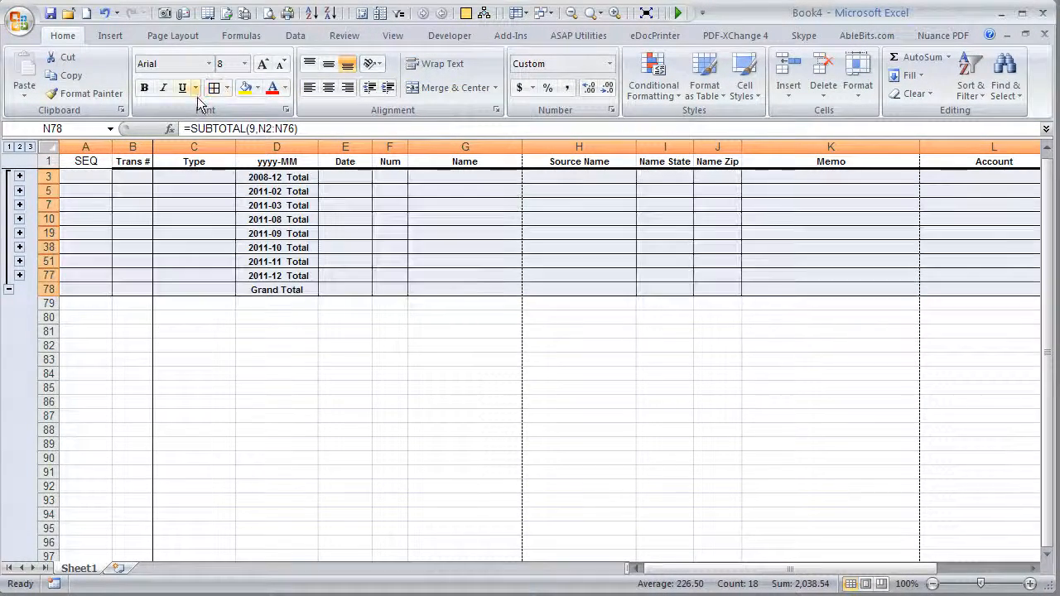
left_click(257, 89)
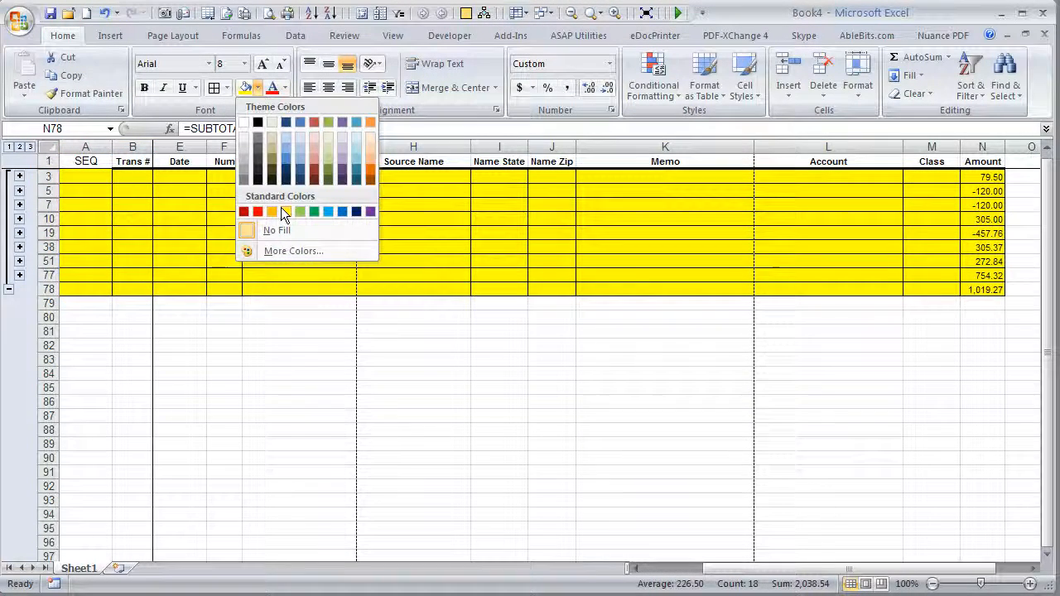
left_click(281, 207)
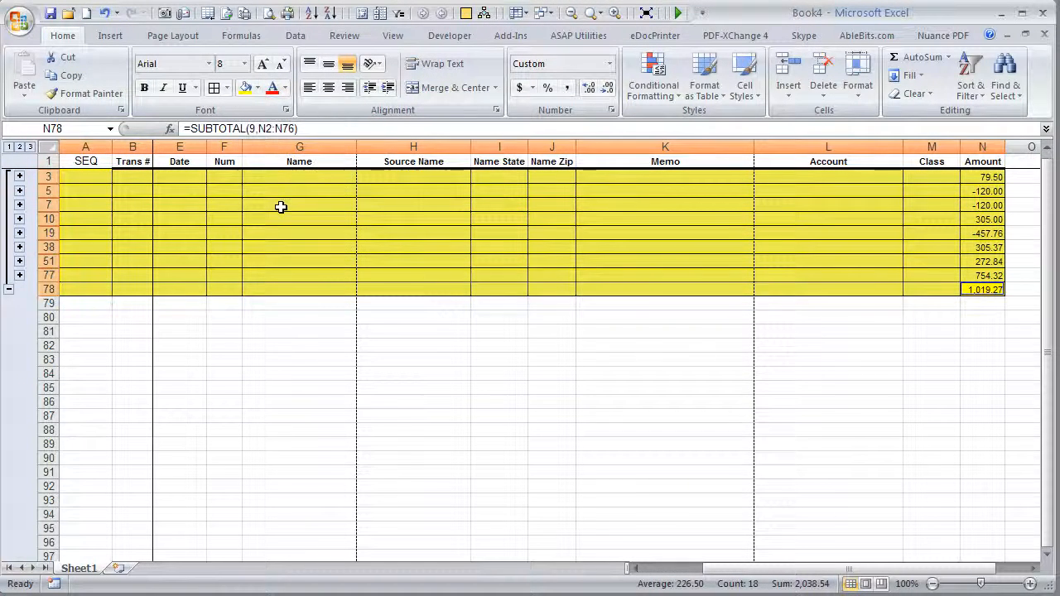
left_click(145, 89)
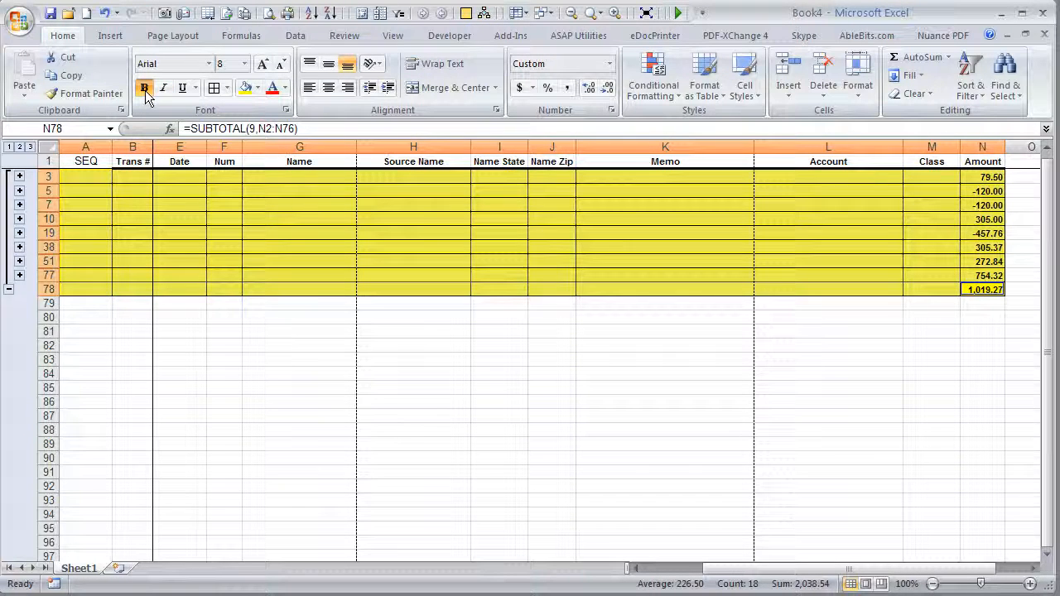
Step: Expand the outline to level 3 and apply all borders to the entire data region
left_click(30, 147)
scroll(671, 277, "up", 1)
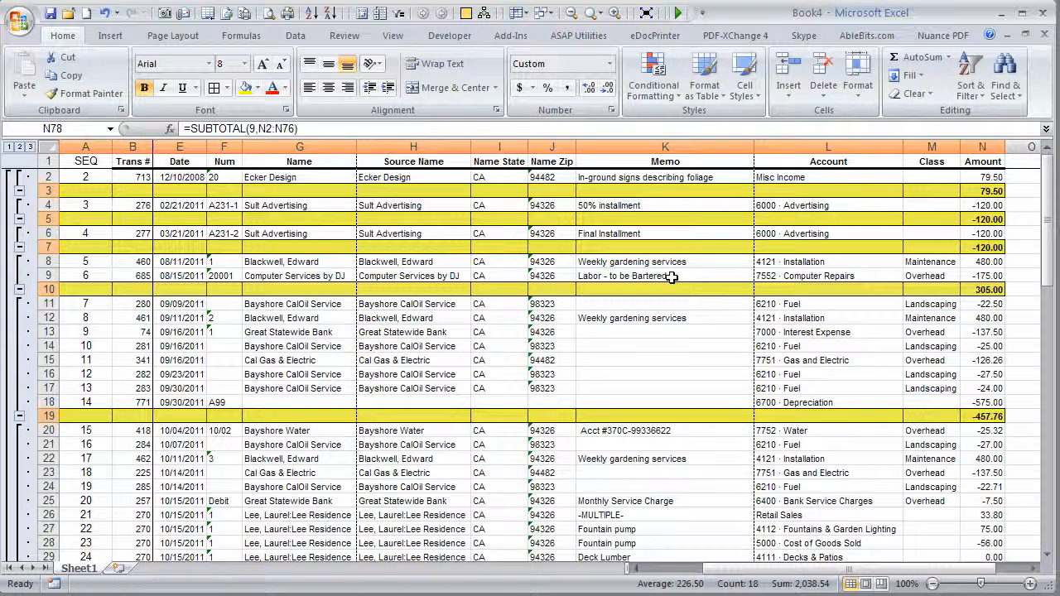
left_click(404, 345)
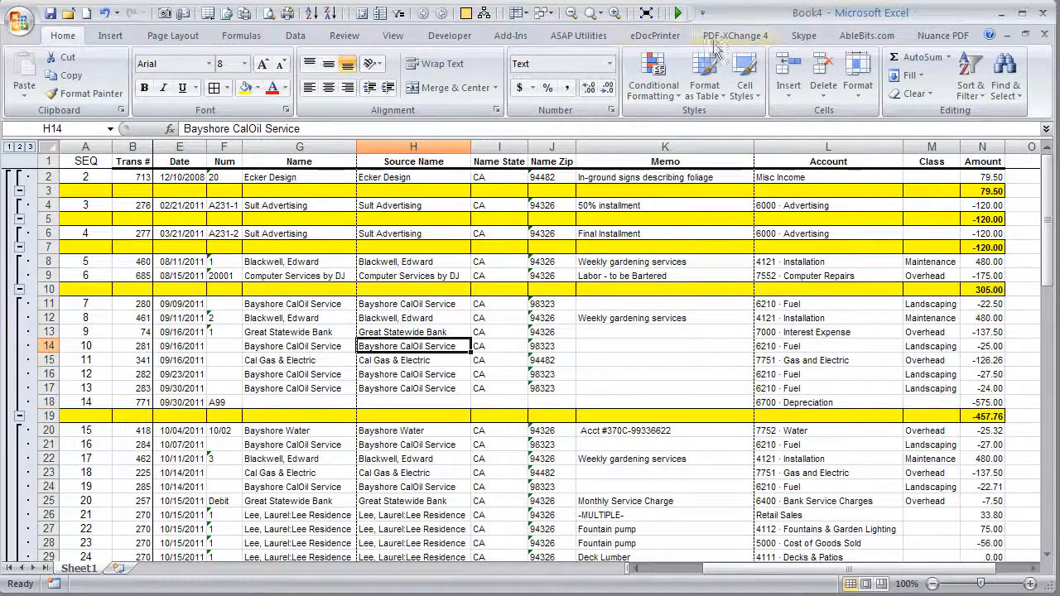
left_click(647, 13)
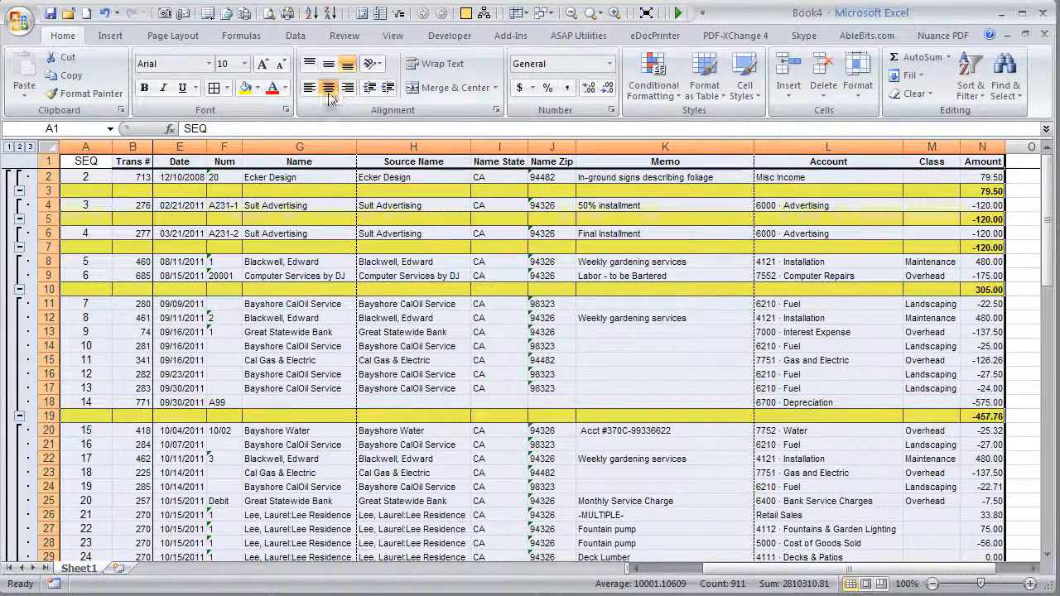
left_click(220, 94)
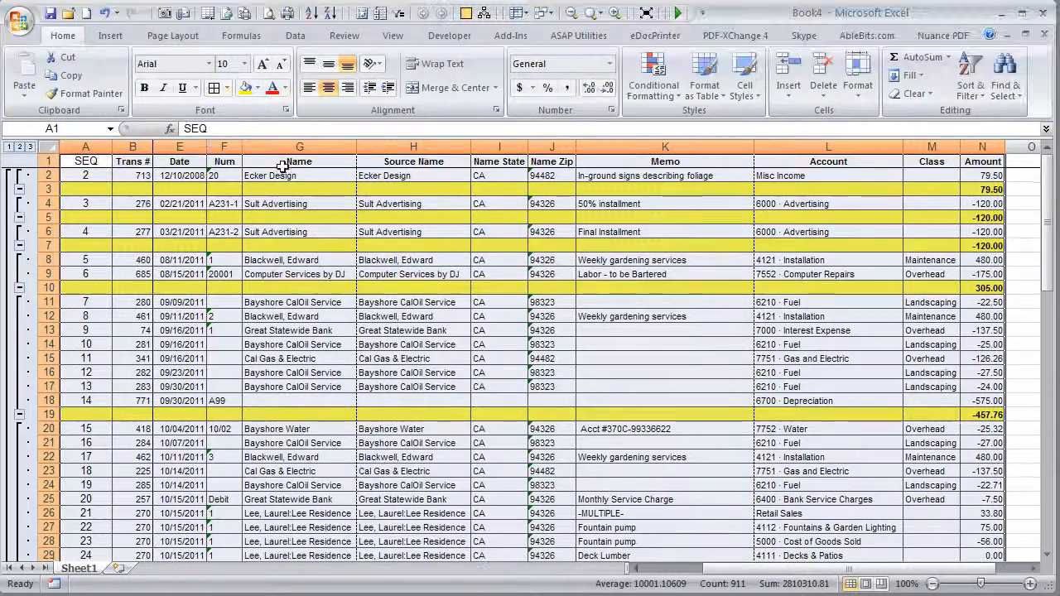
Step: Insert three blank rows above the header row
left_click(44, 161)
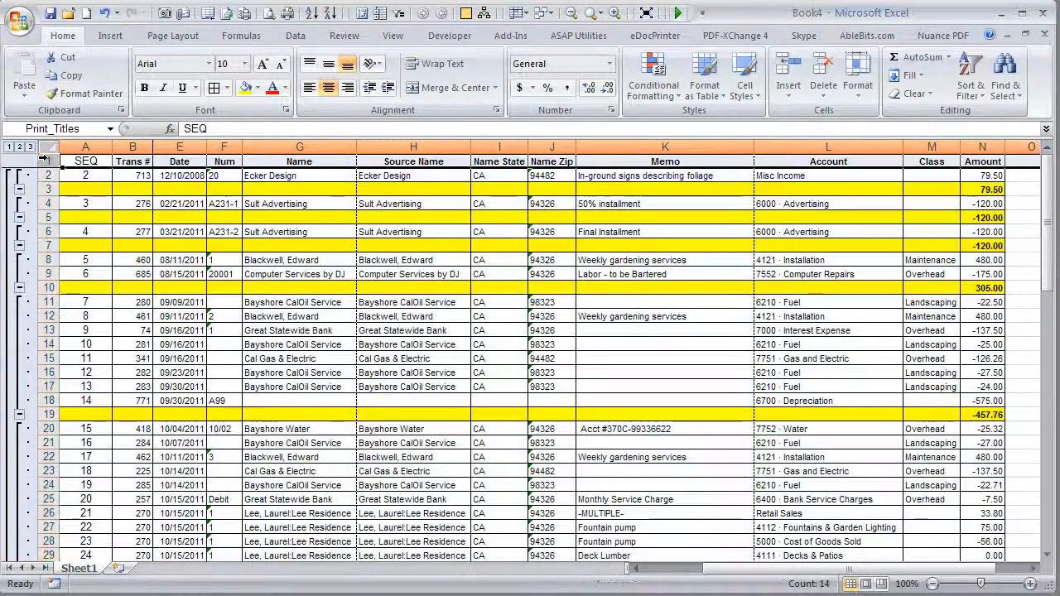
key("ctrl+plus")
key("ctrl+plus")
key("ctrl+plus")
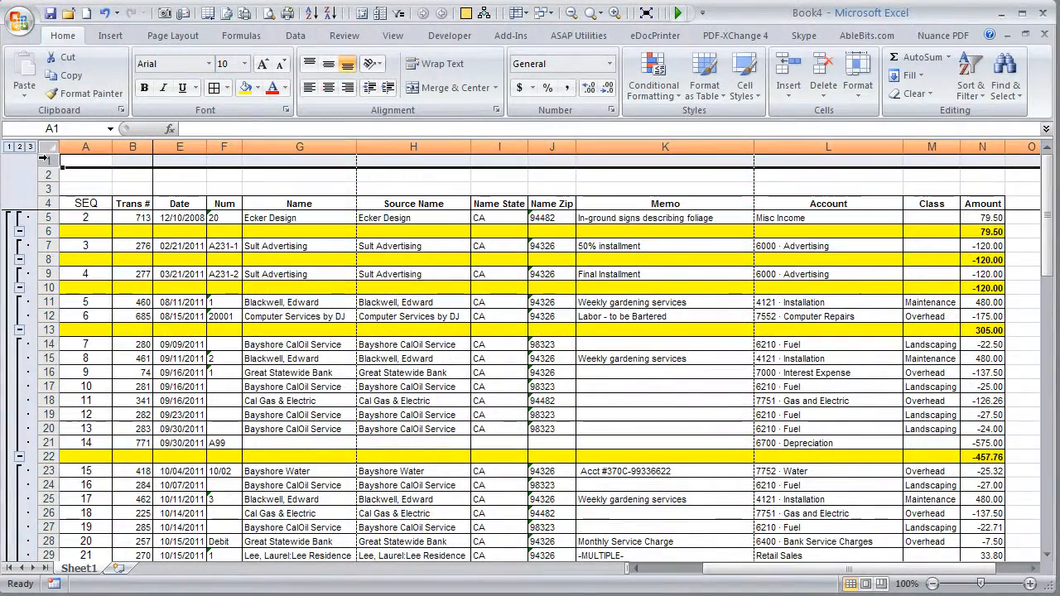
Step: Apply the Format Header Row macro to the header cells in row 4, from SEQ through Amount
left_click(85, 203)
key("ctrl+shift+Right")
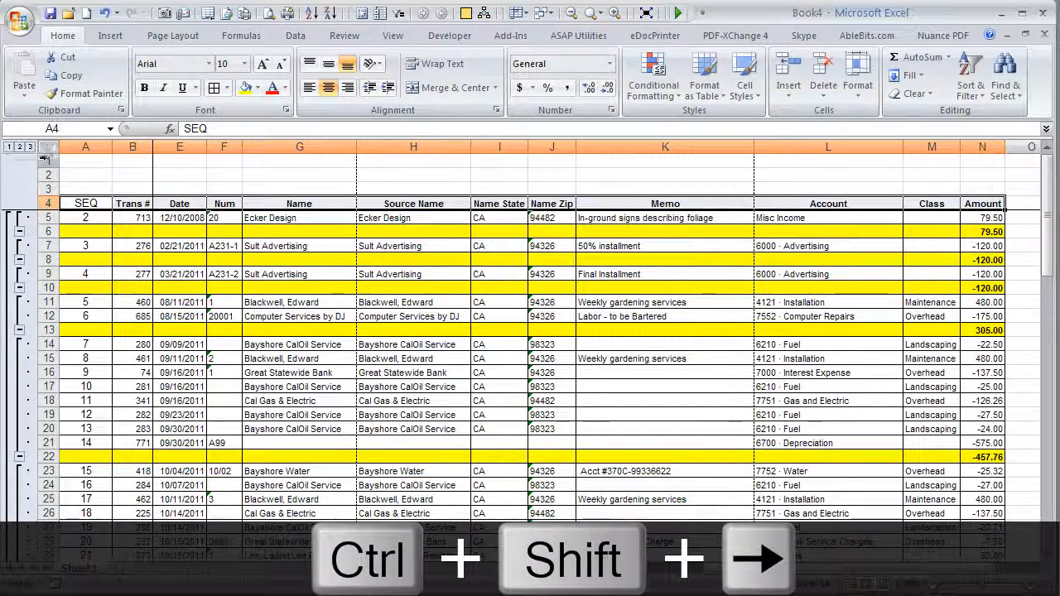
left_click(675, 23)
mouse_move(785, 166)
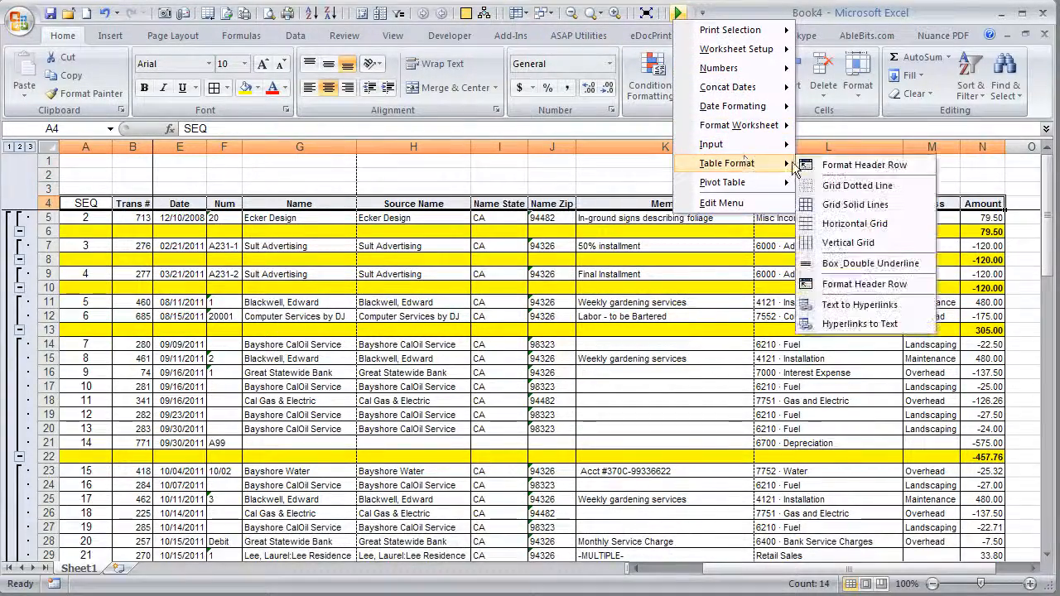
left_click(864, 165)
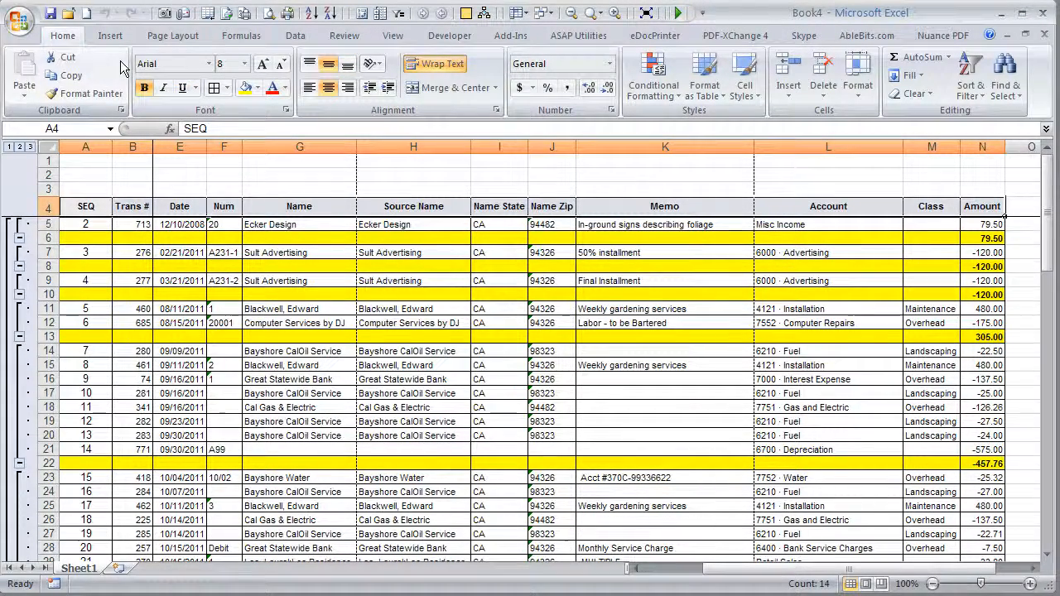
Step: Hide the SEQ, Trans #, Num, Source Name and Name State columns
left_click(95, 160)
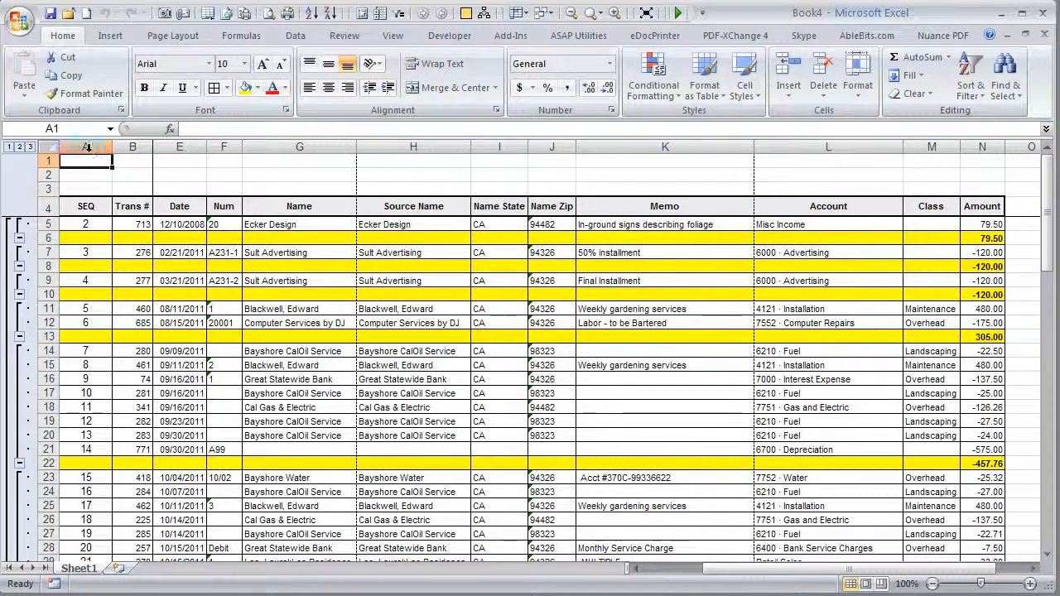
left_click(90, 147)
left_click(131, 147, "ctrl")
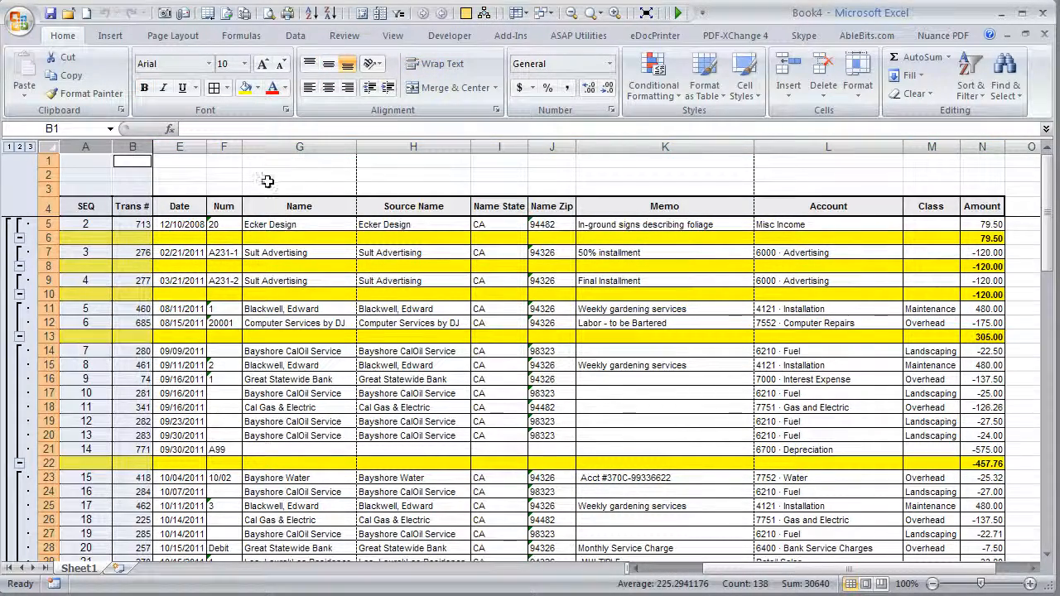
left_click(223, 147, "ctrl")
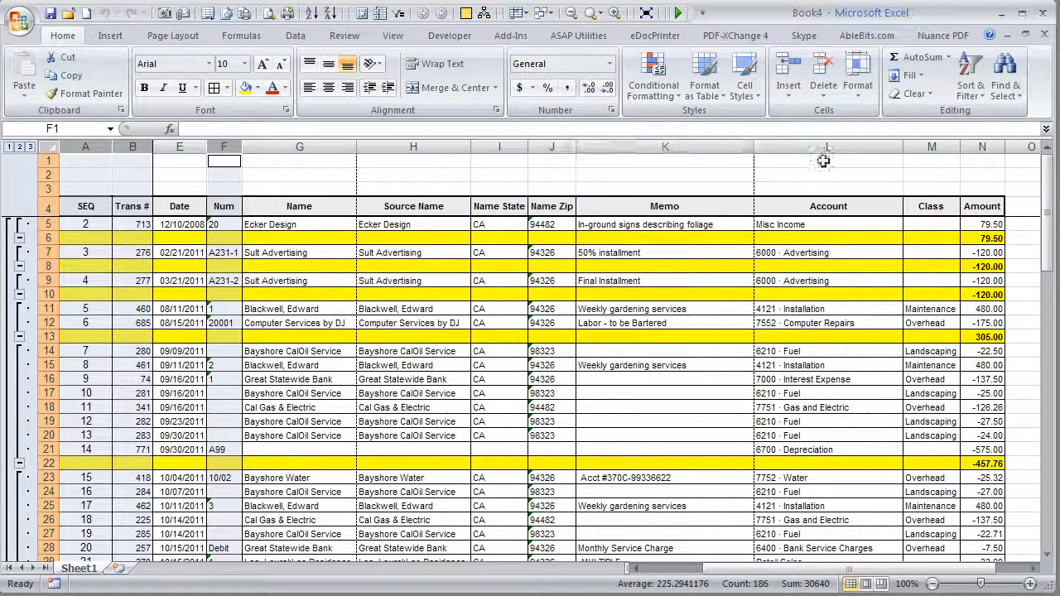
left_click(442, 146, "ctrl")
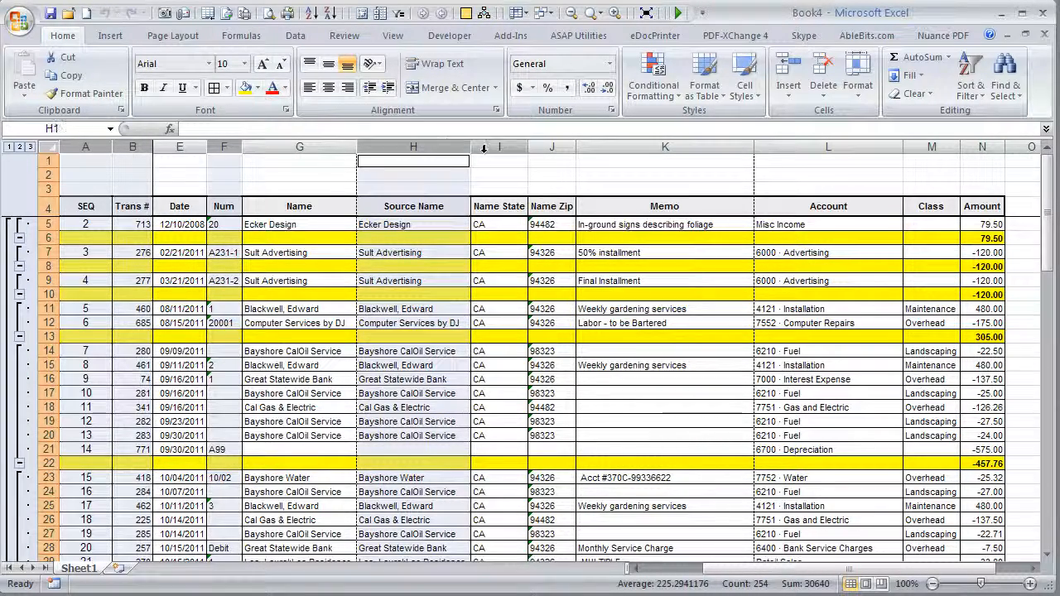
left_click(489, 147, "ctrl")
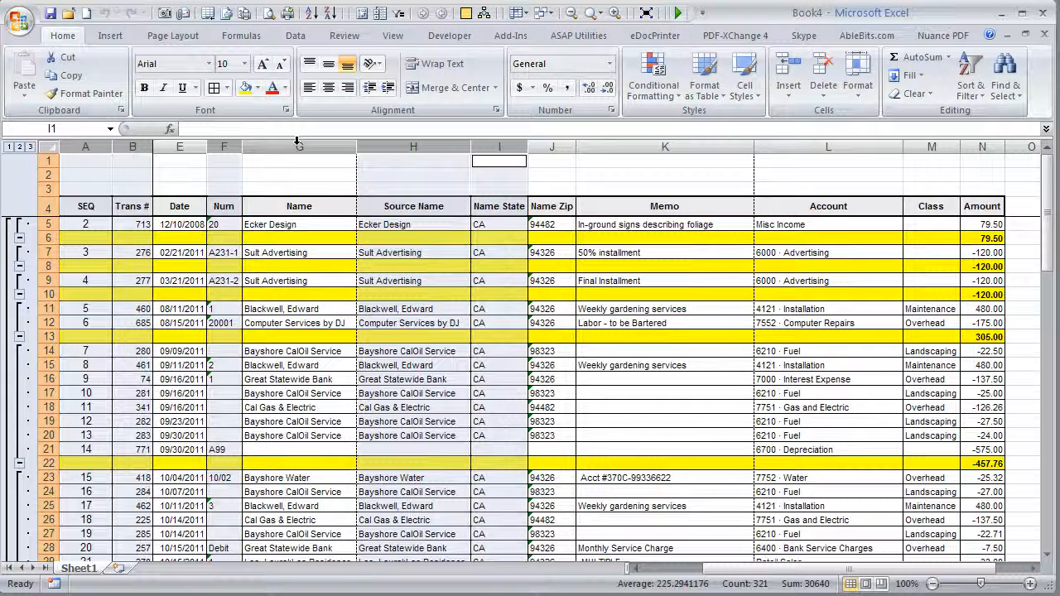
right_click(402, 146)
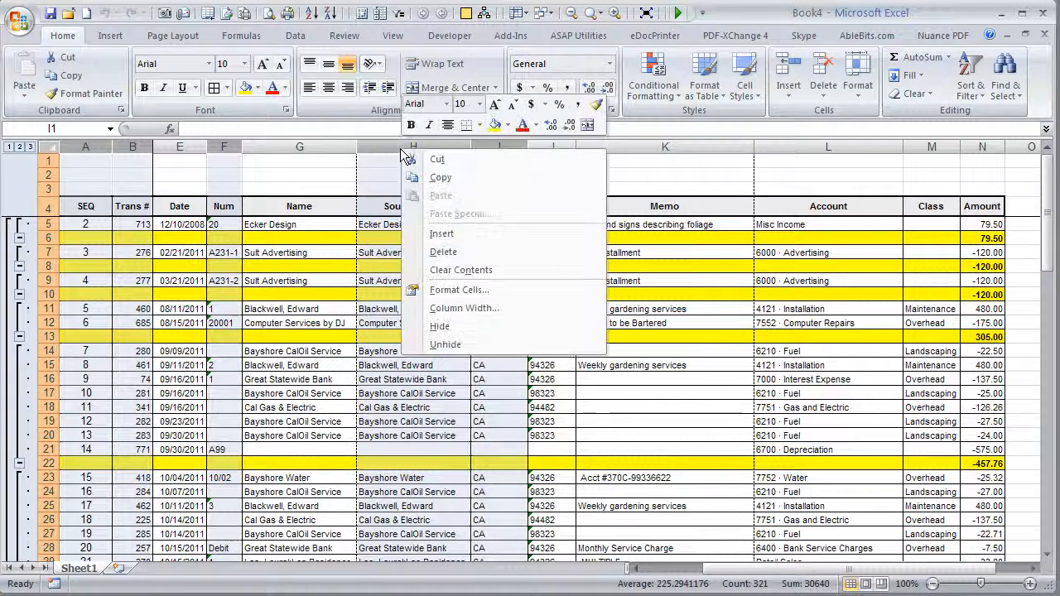
left_click(445, 324)
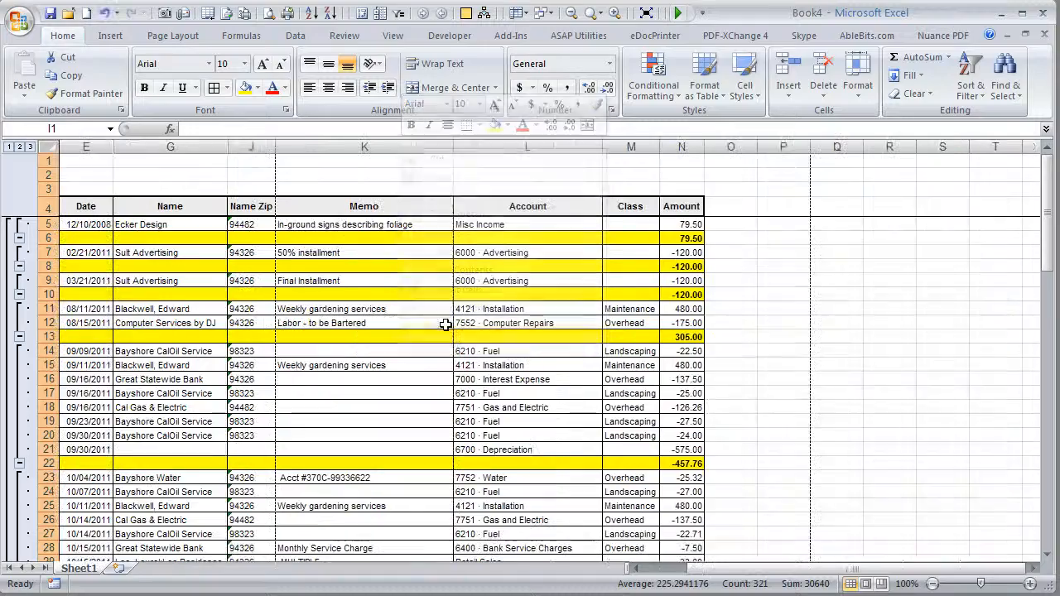
Step: Widen the Amount column and apply the comma number style to it
left_click_drag(704, 147, 756, 153)
left_click(709, 146)
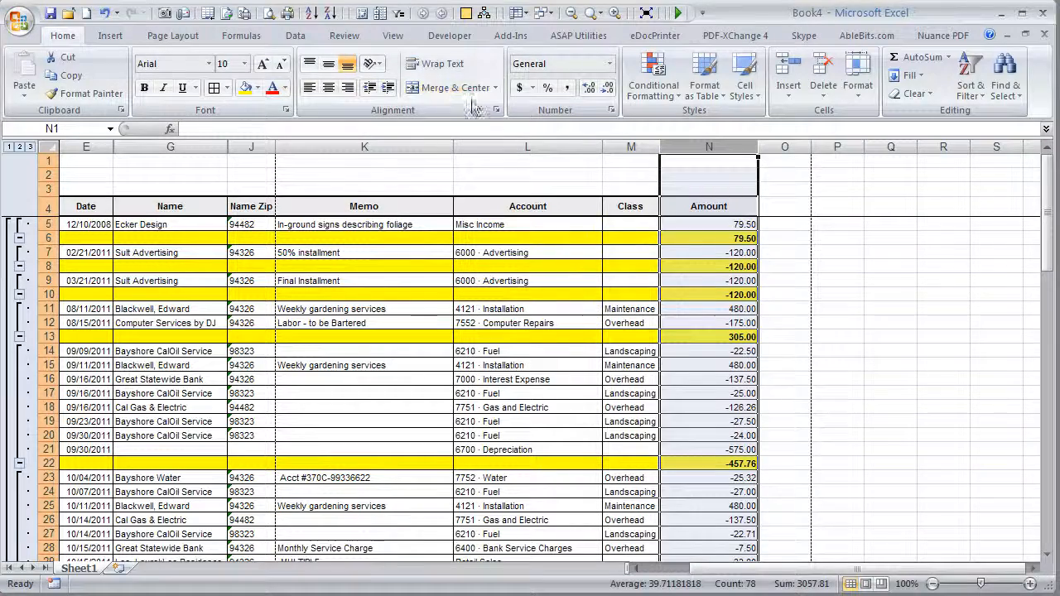
left_click(565, 89)
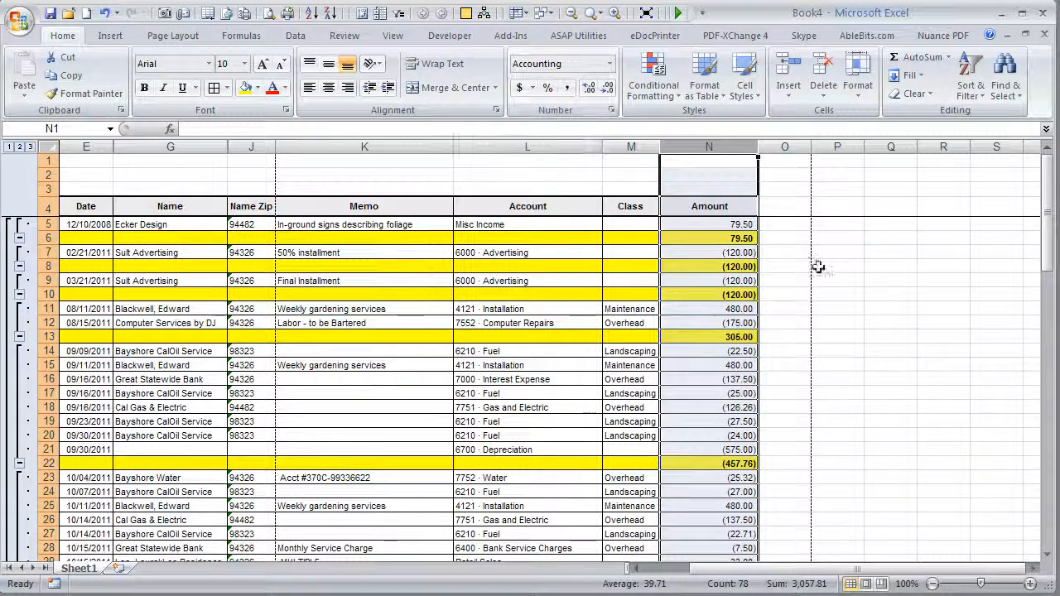
left_click(709, 295)
Step: Collapse the outline to level 2 so only the monthly subtotals and the grand total are shown
scroll(967, 236, "down", 10)
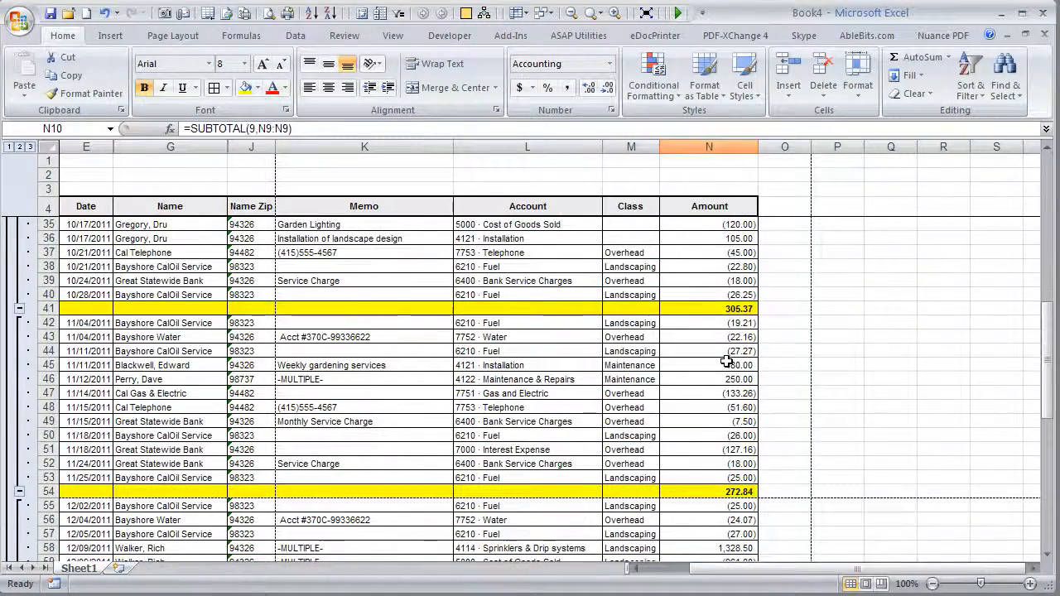
scroll(726, 362, "up", 10)
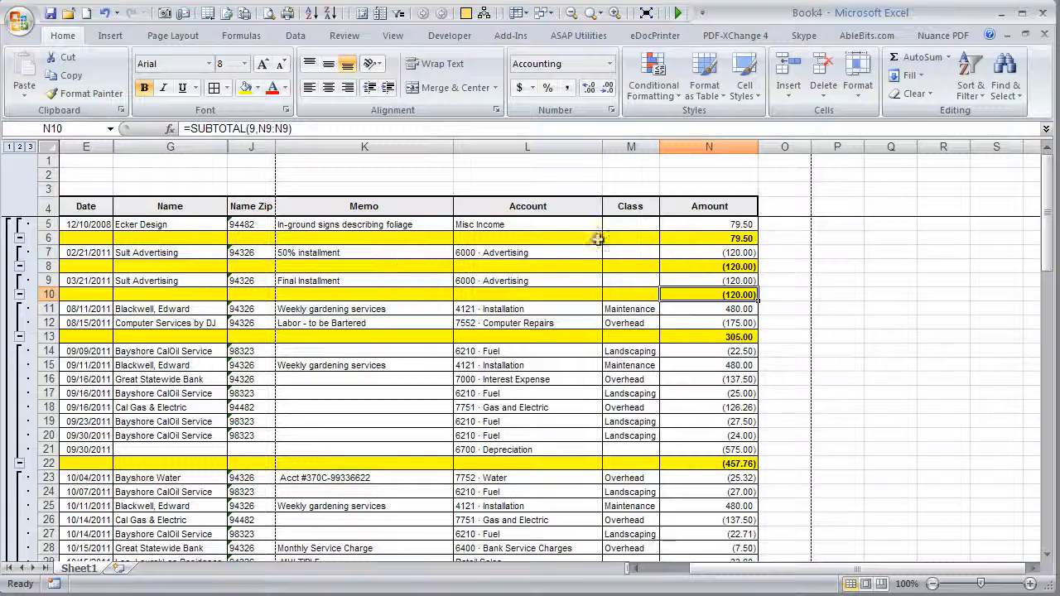
scroll(630, 323, "down", 9)
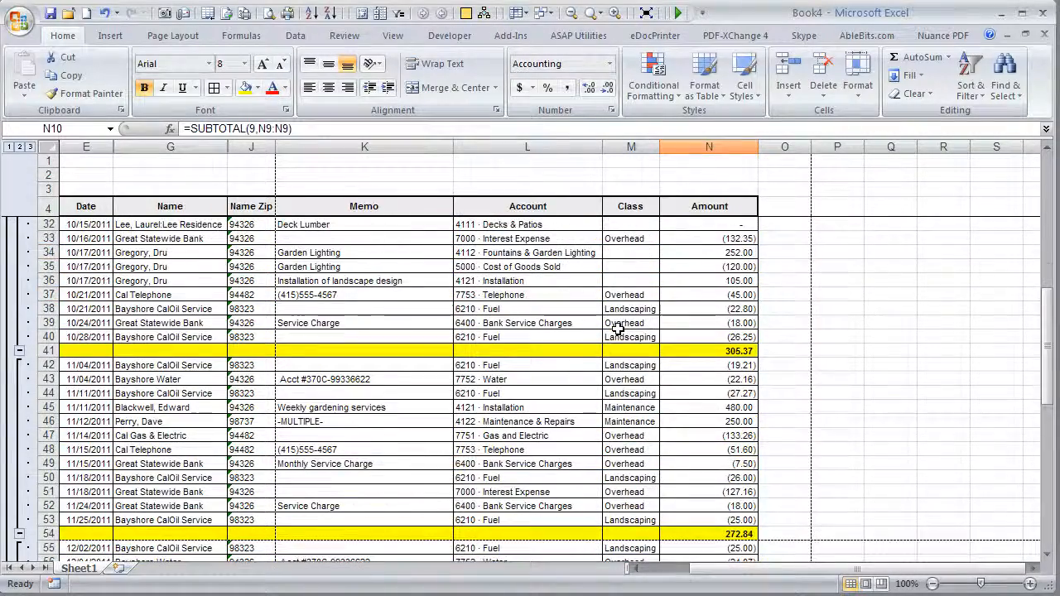
left_click(146, 307)
scroll(146, 304, "up", 9)
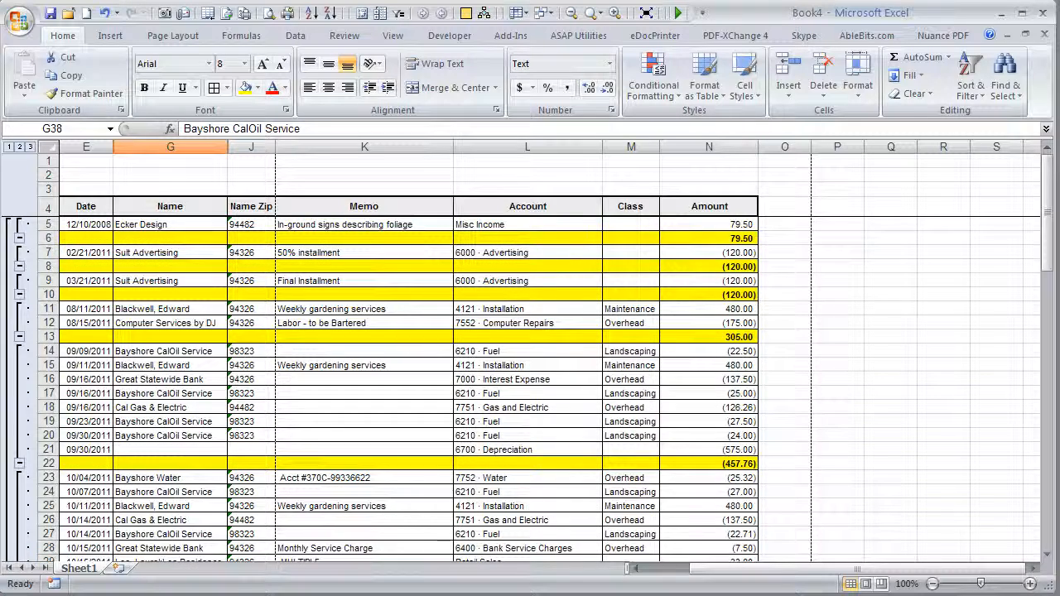
left_click(20, 147)
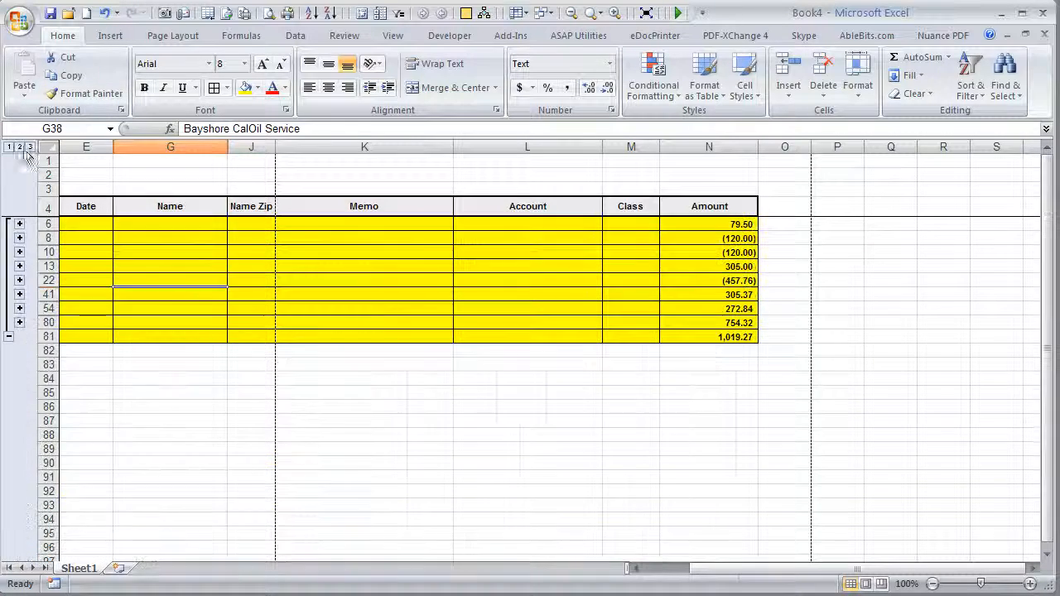
left_click(700, 205)
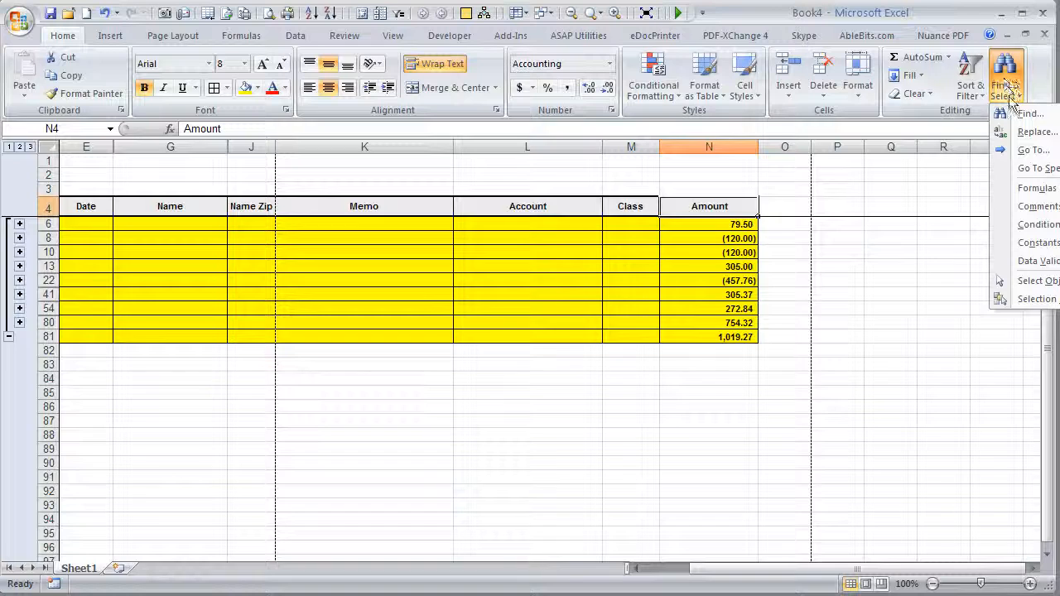
left_click(1023, 168)
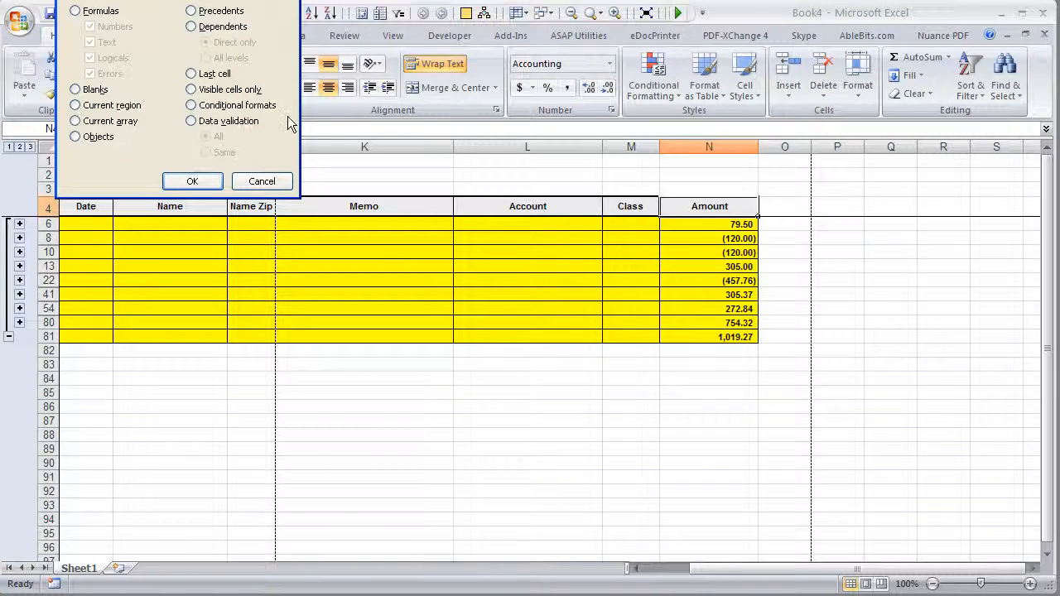
left_click(193, 90)
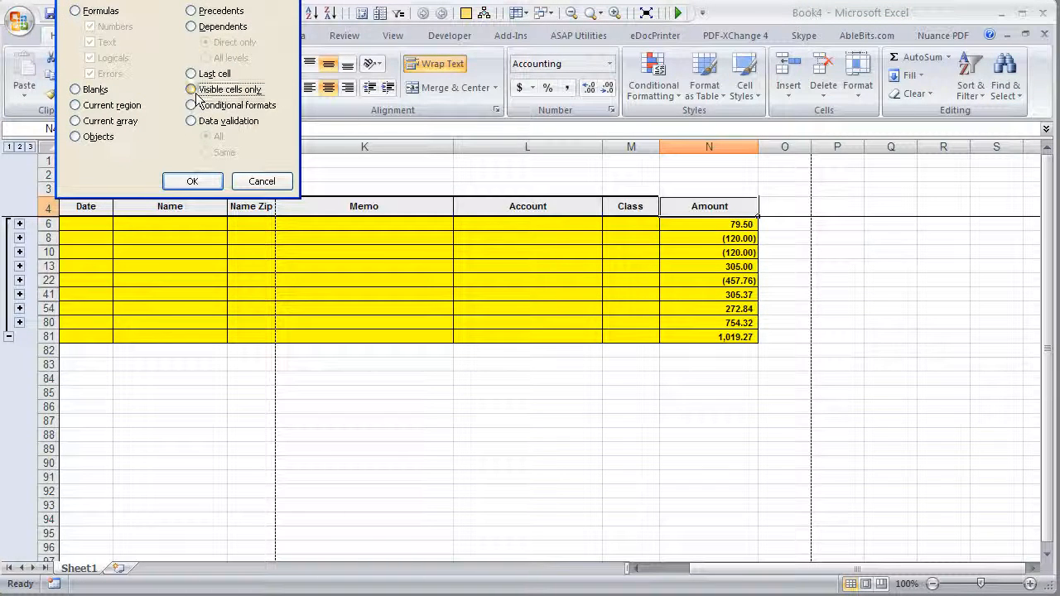
left_click(192, 181)
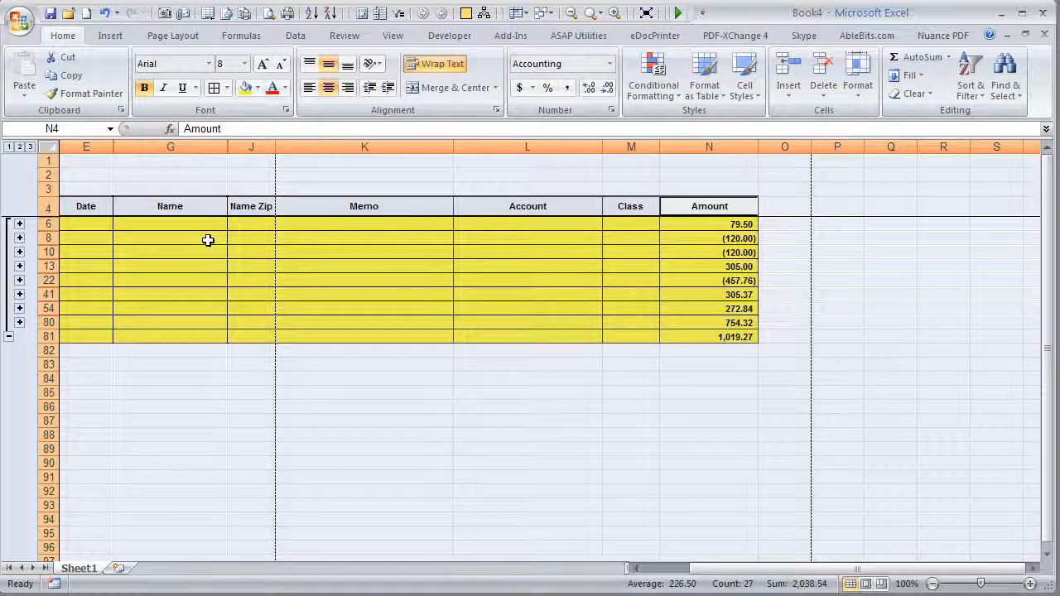
Step: Select the current data region, restrict the selection to visible cells only, and copy it
left_click(725, 252)
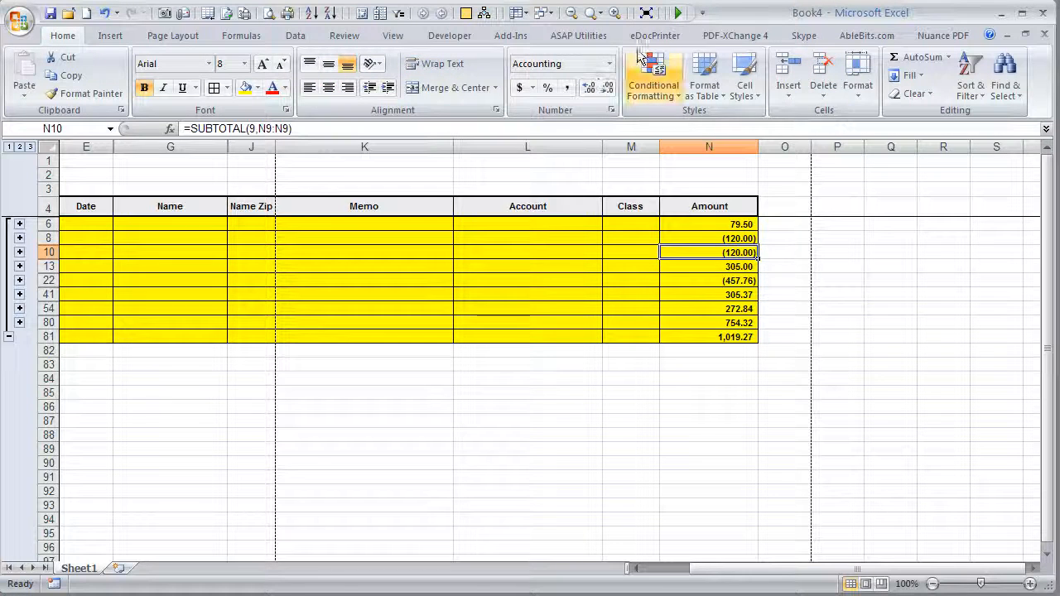
left_click(649, 14)
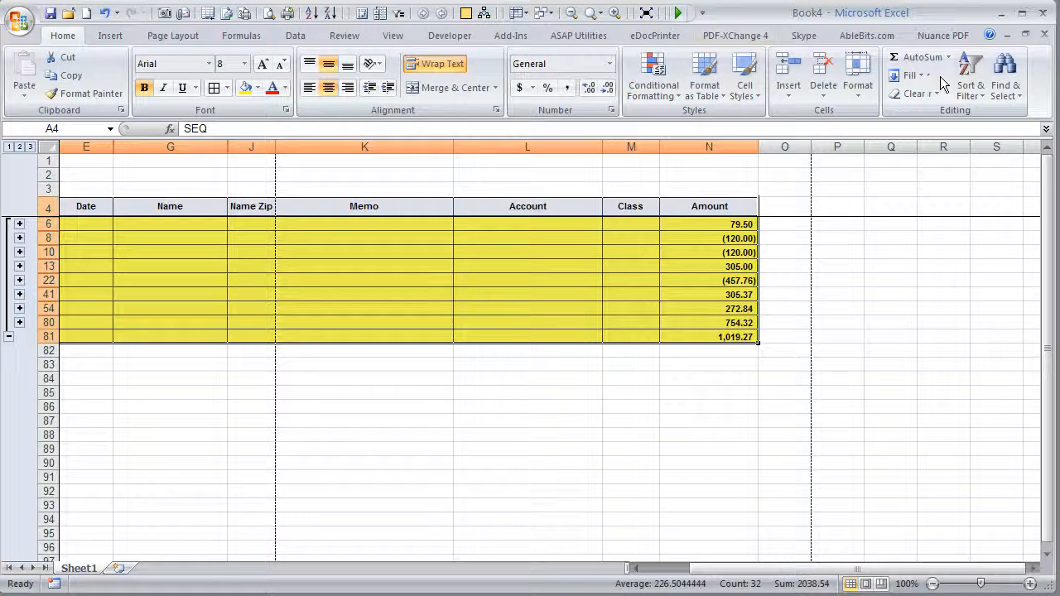
left_click(1005, 83)
left_click(1050, 172)
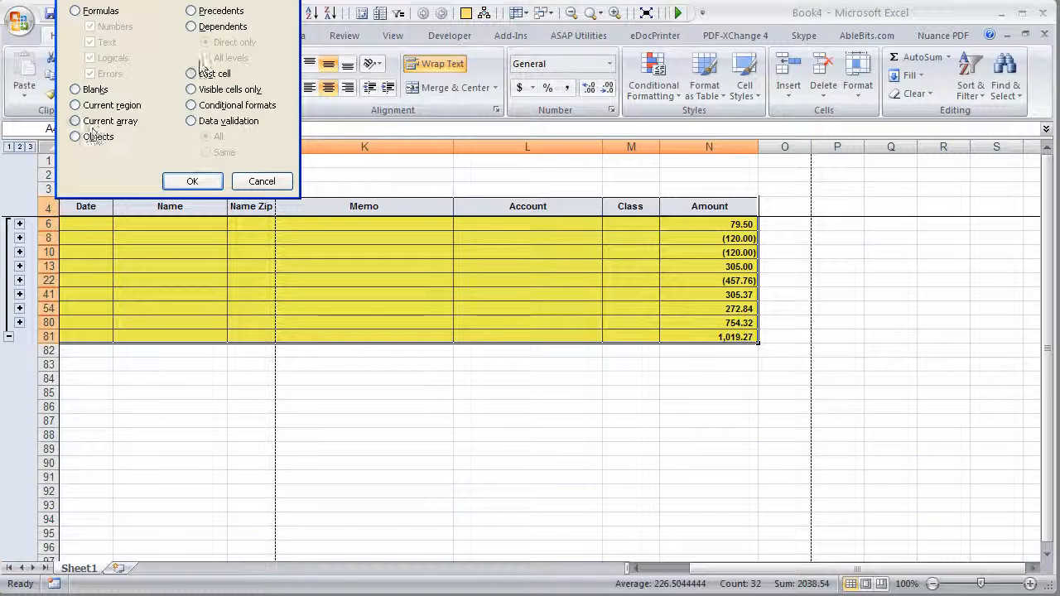
left_click(209, 90)
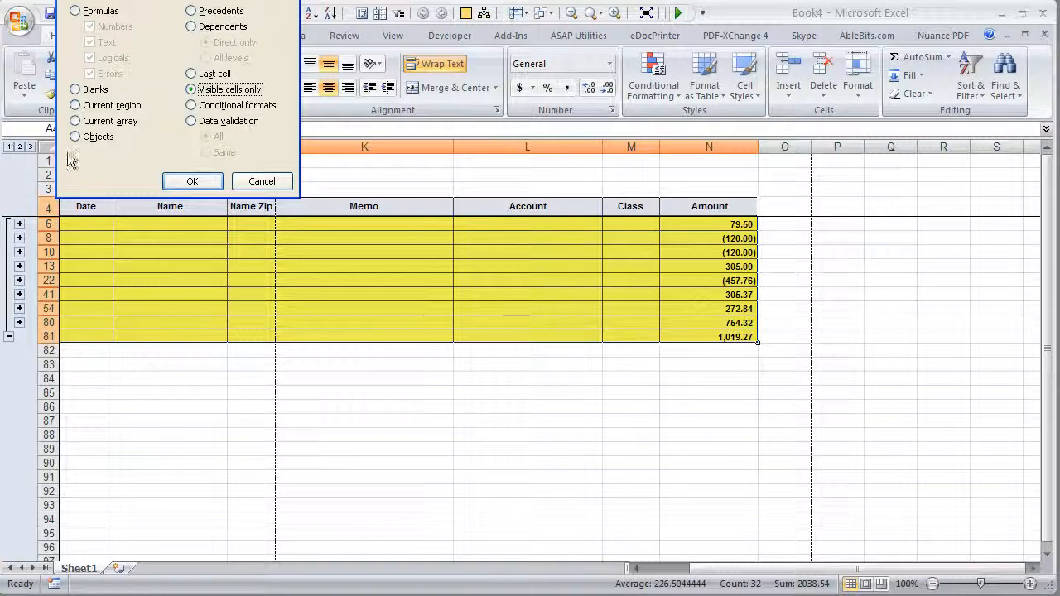
left_click(192, 181)
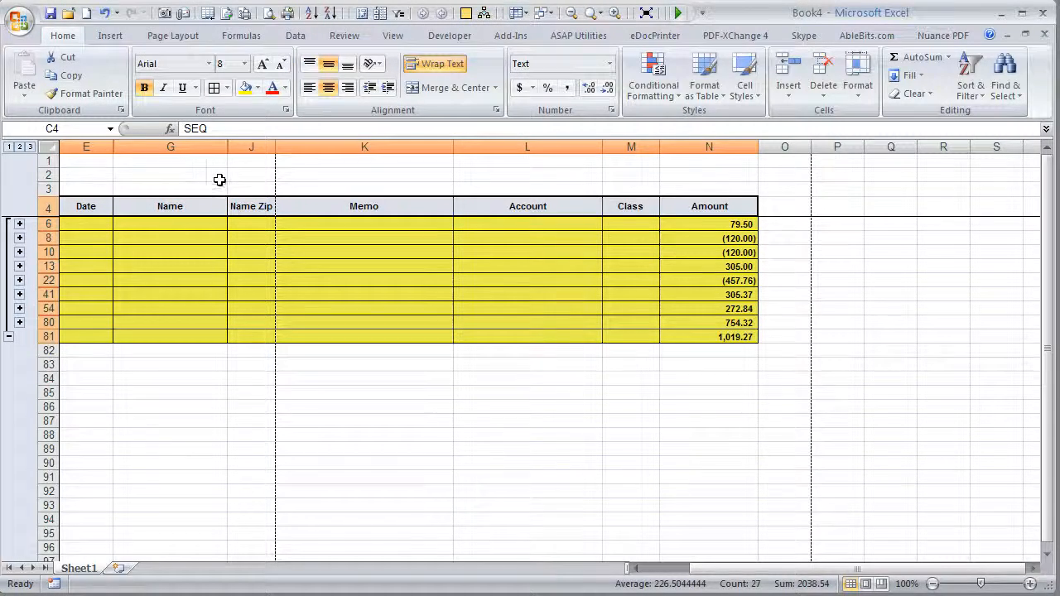
key("ctrl+c")
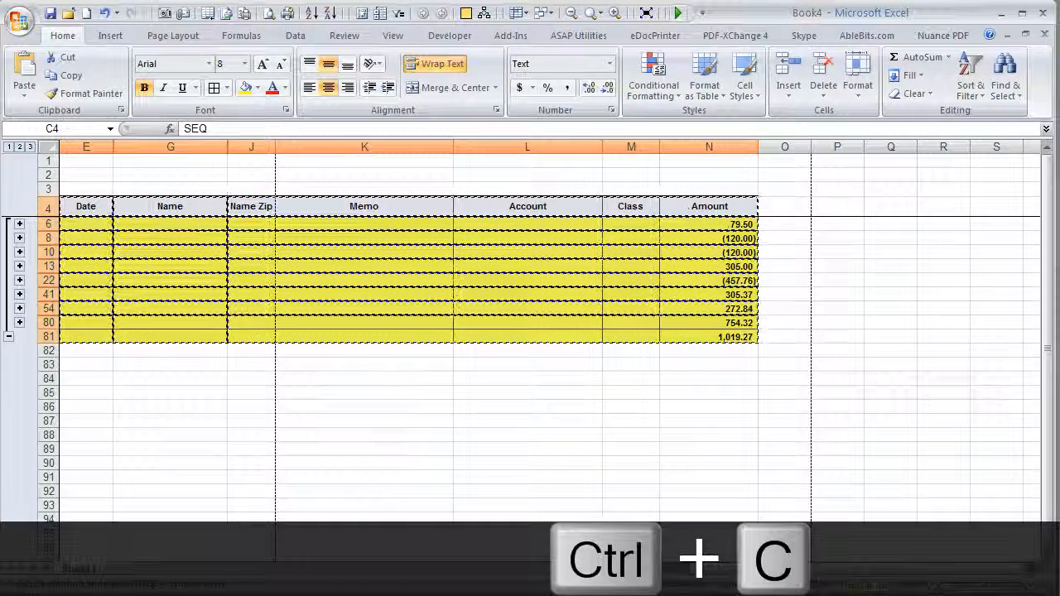
Step: Insert a new worksheet and paste the copied summary rows at cell B11
left_click(128, 568)
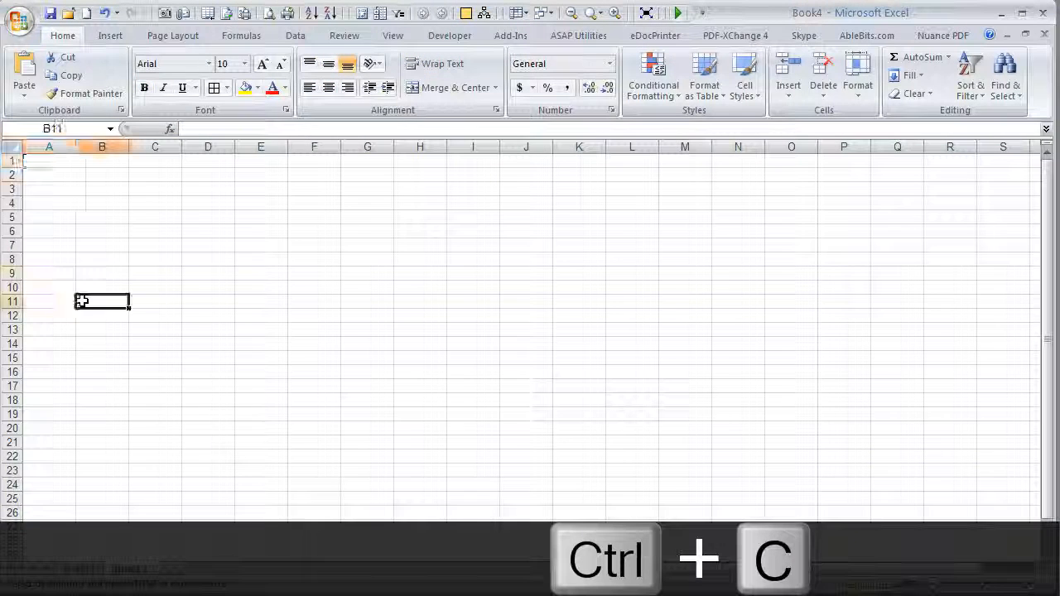
left_click(83, 301)
key("ctrl+v")
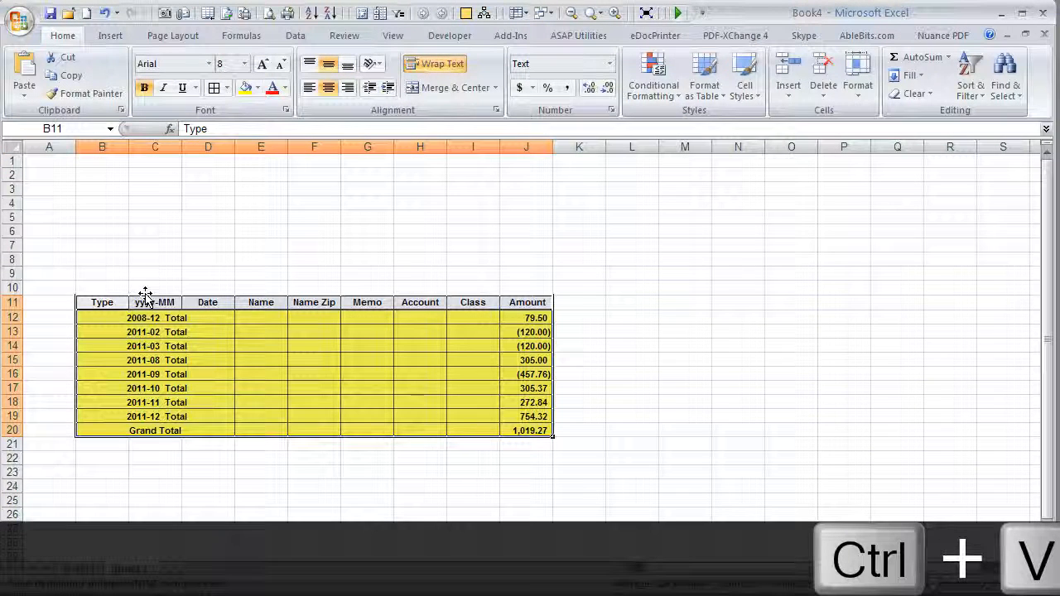
Step: Format the pasted table with 10-point text and auto-fitted columns, and widen the Amount column
key("ctrl+s")
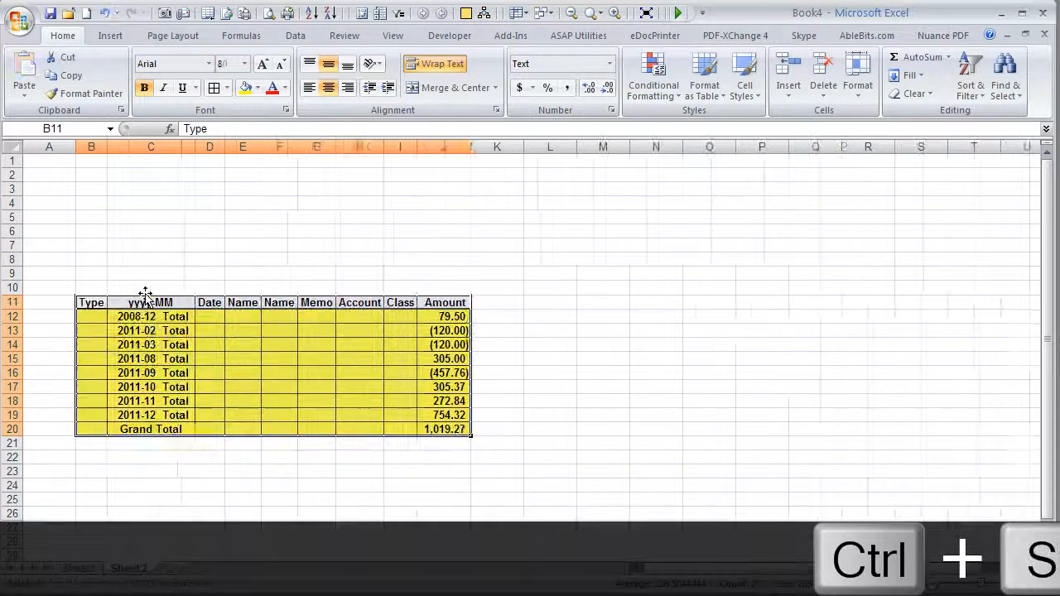
left_click_drag(142, 330, 148, 344)
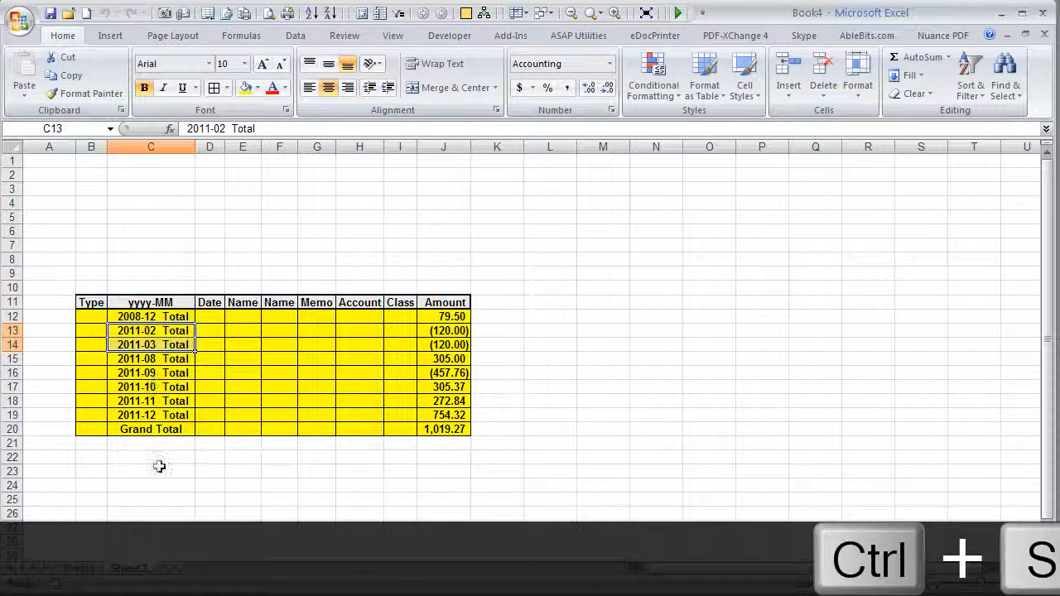
left_click(91, 330)
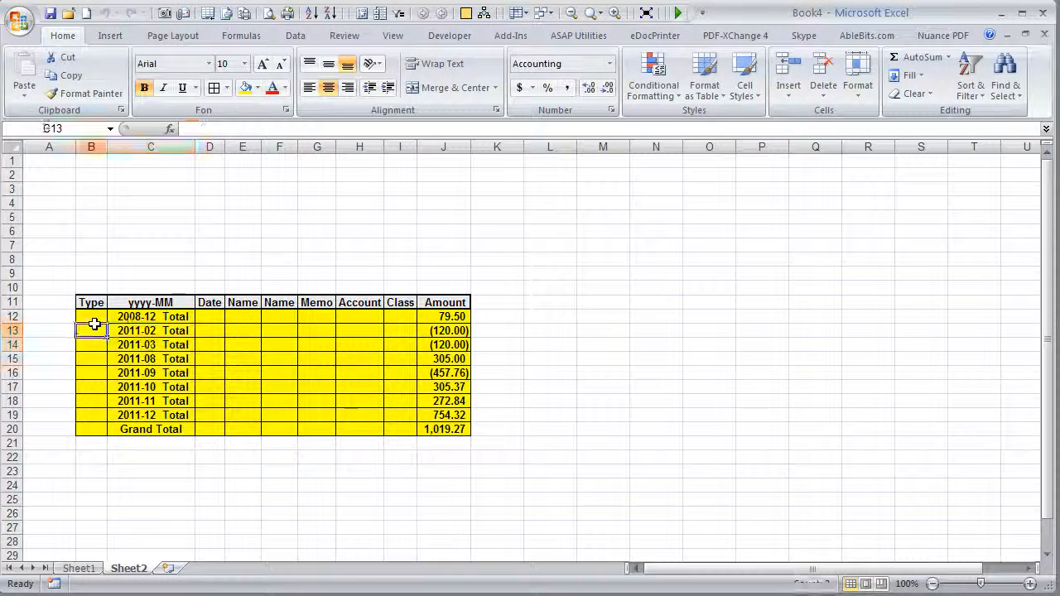
left_click(448, 386)
left_click_drag(470, 147, 500, 147)
Step: Delete the Date through Class columns from the pasted table and slightly widen the yyyy-MM column
left_click_drag(208, 147, 381, 189)
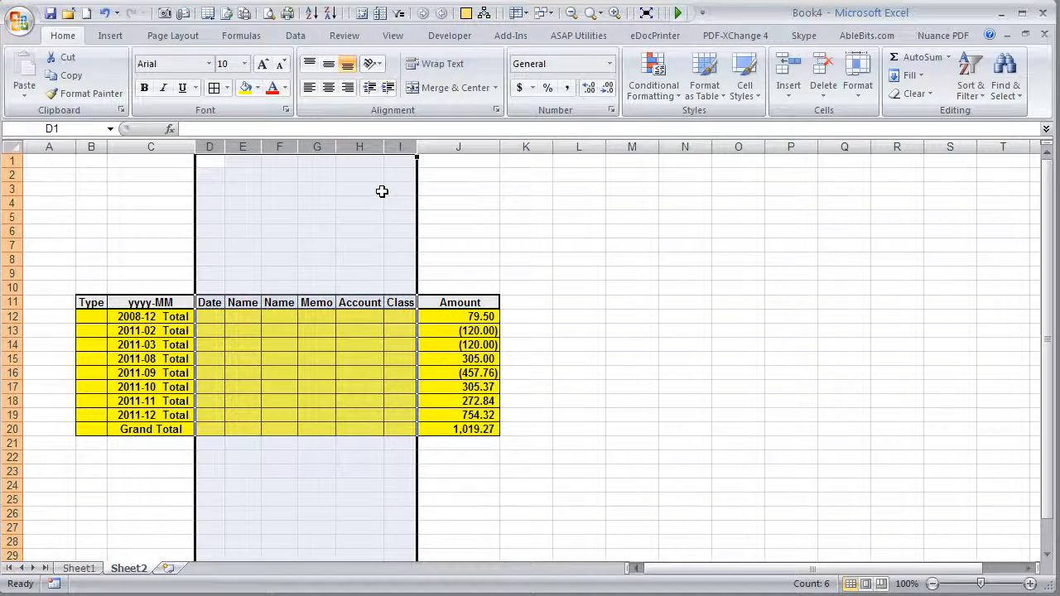
key("ctrl+minus")
left_click(161, 359)
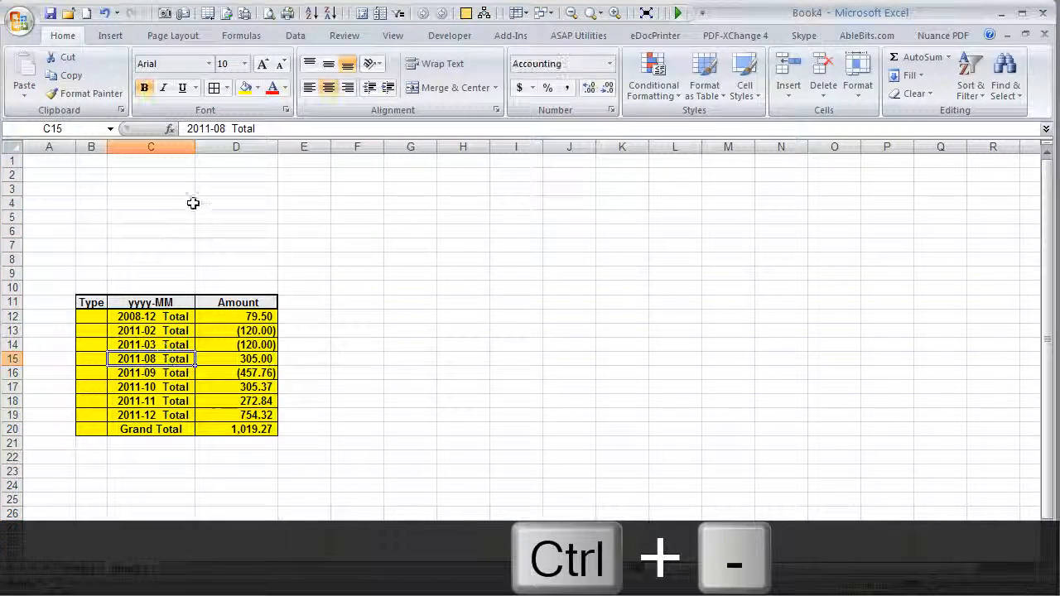
left_click_drag(195, 147, 211, 154)
Step: Insert a 2-D clustered bar chart of the monthly totals in C12:D19, leaving out the grand total
left_click_drag(206, 317, 244, 415)
left_click(110, 35)
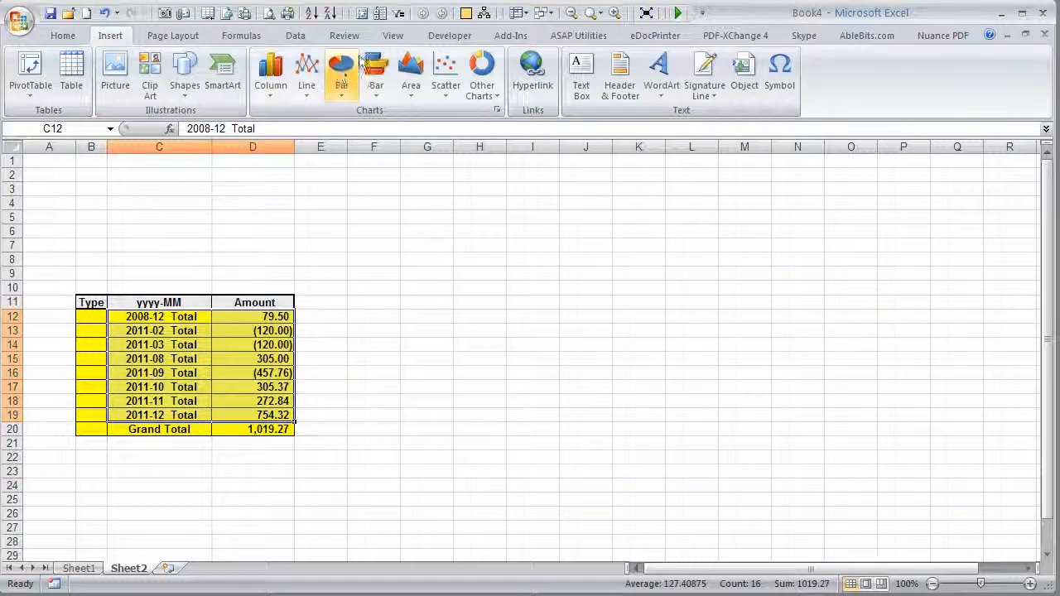
left_click(376, 75)
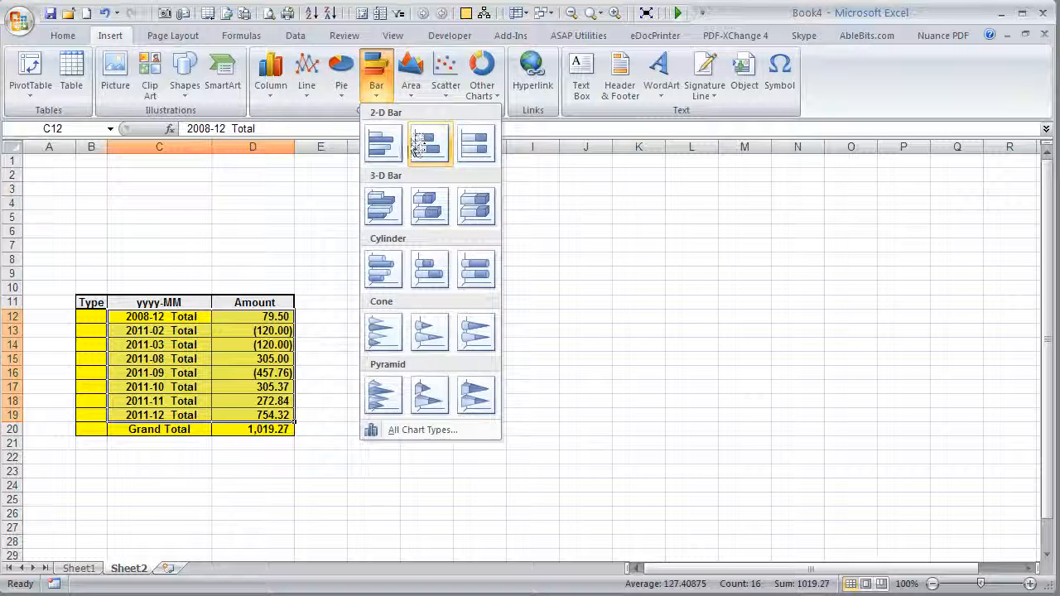
left_click(384, 143)
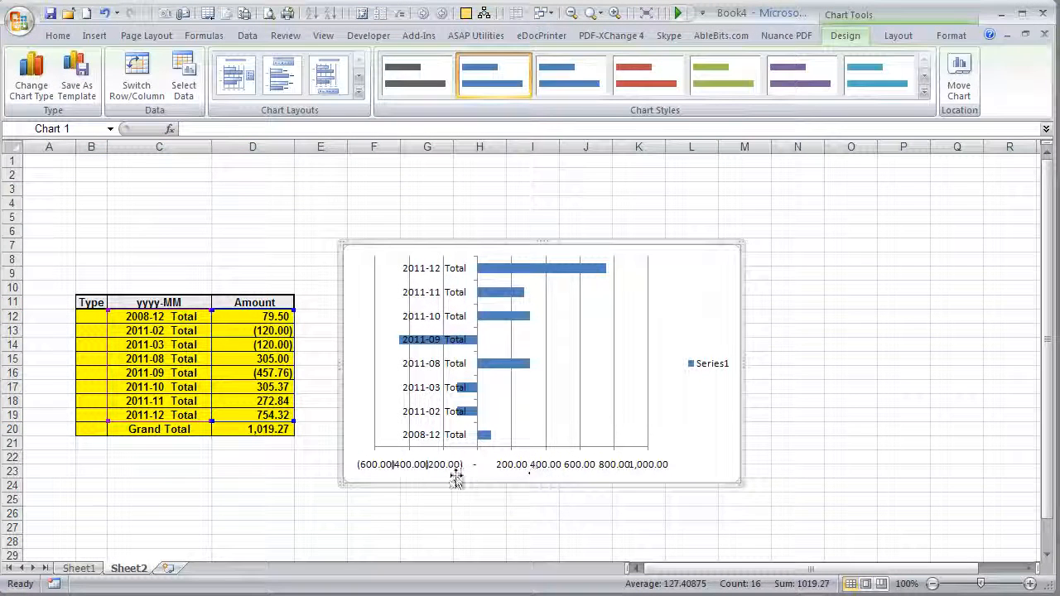
left_click(568, 332)
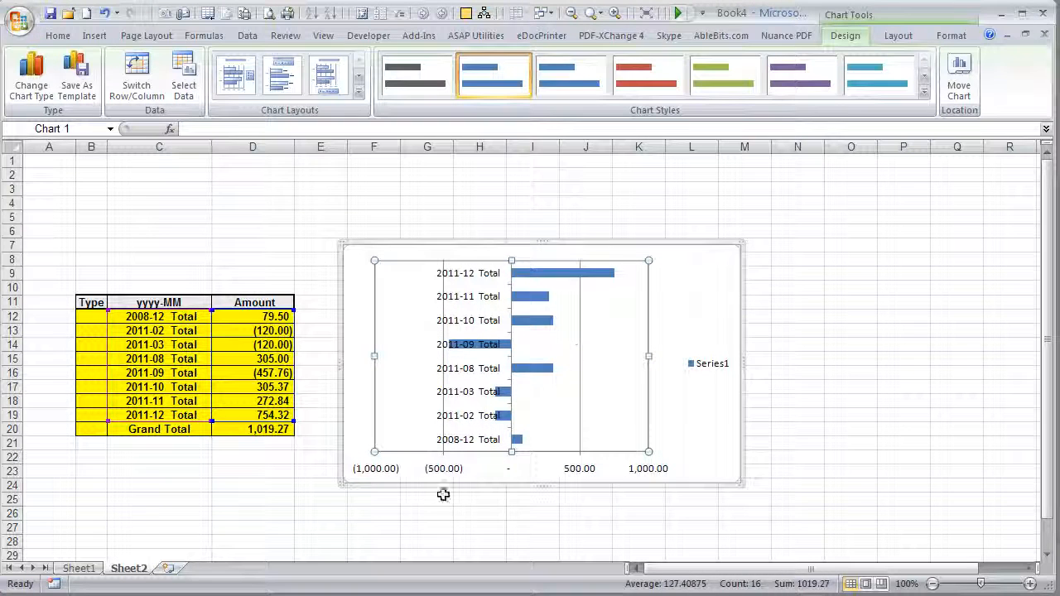
left_click(242, 474)
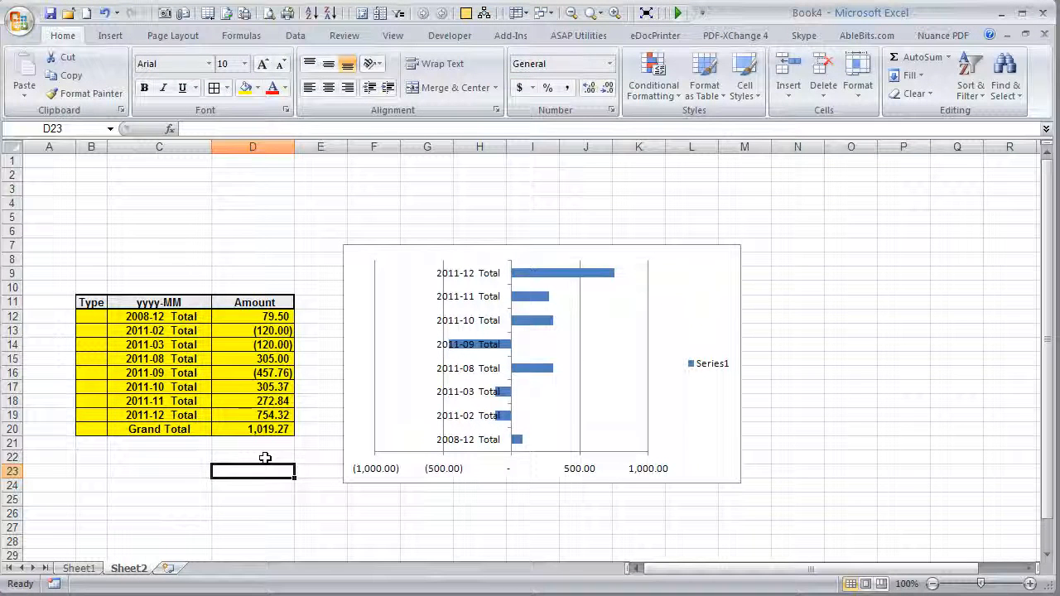
Step: Return to Sheet1 and expand its outline to level 3
left_click(79, 568)
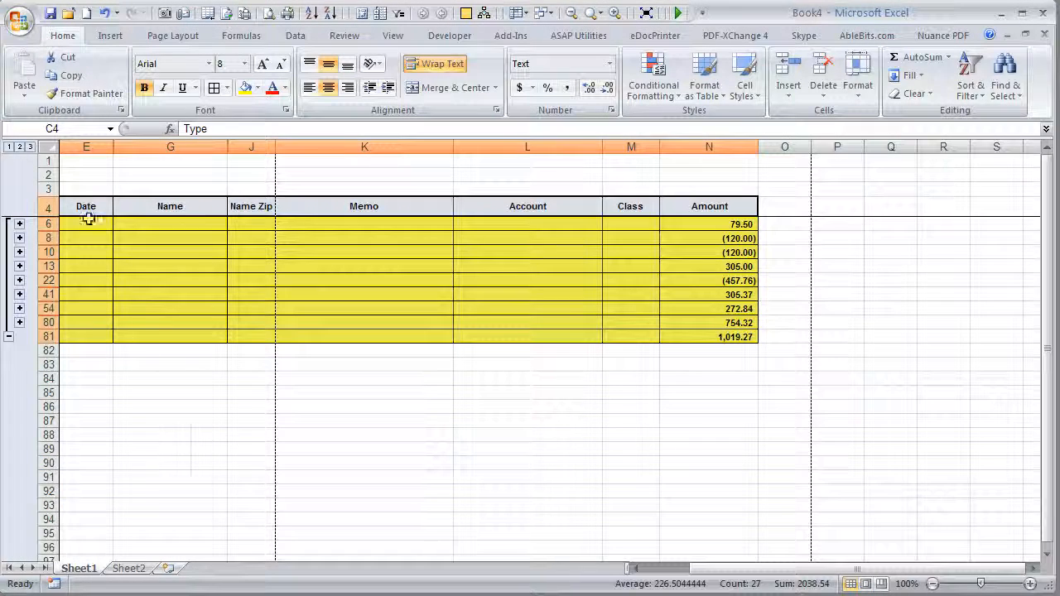
left_click(29, 147)
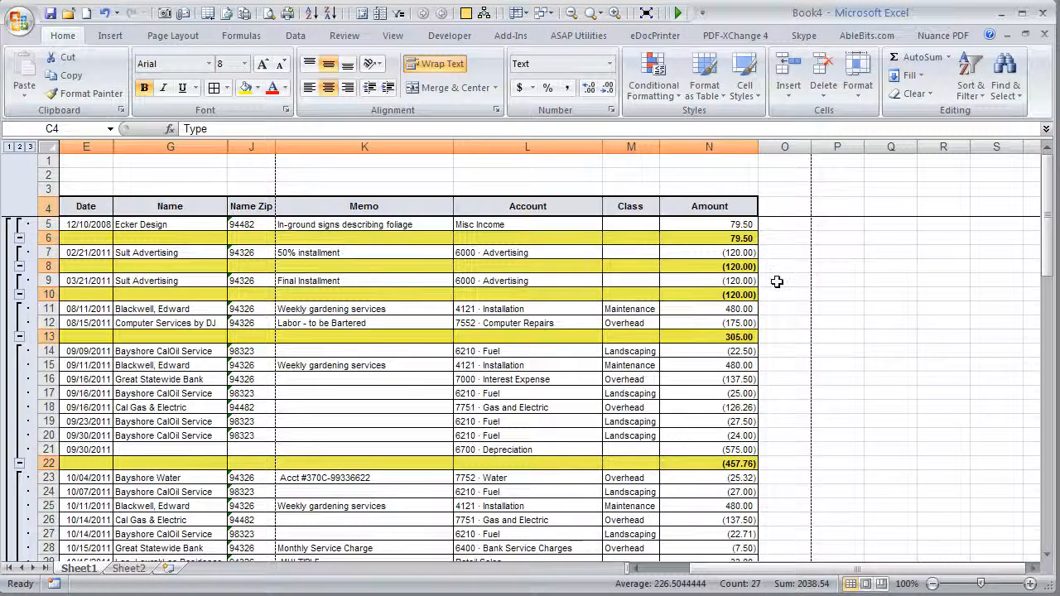